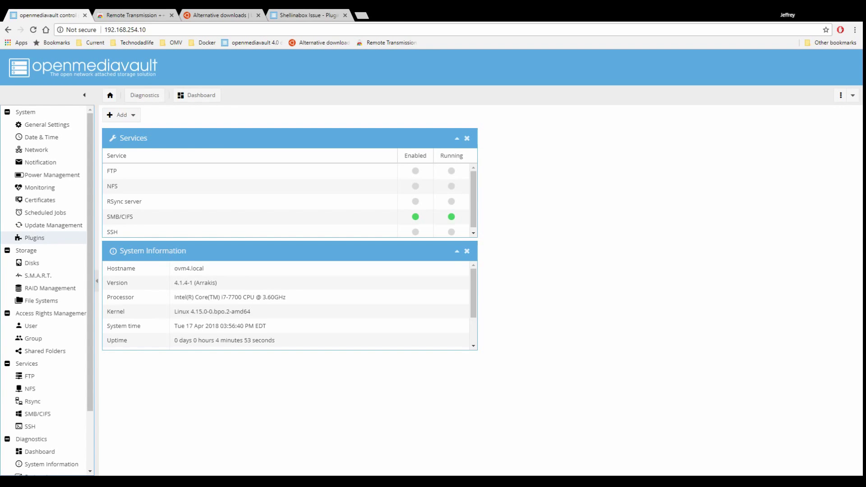
# Open the plugin upload dialog, and download openmediavault-omvextrasorg_latest_all4.deb for OMV 4.x (arrakis) from the OMV-Extras.org guides page.
pyautogui.click(58, 237)
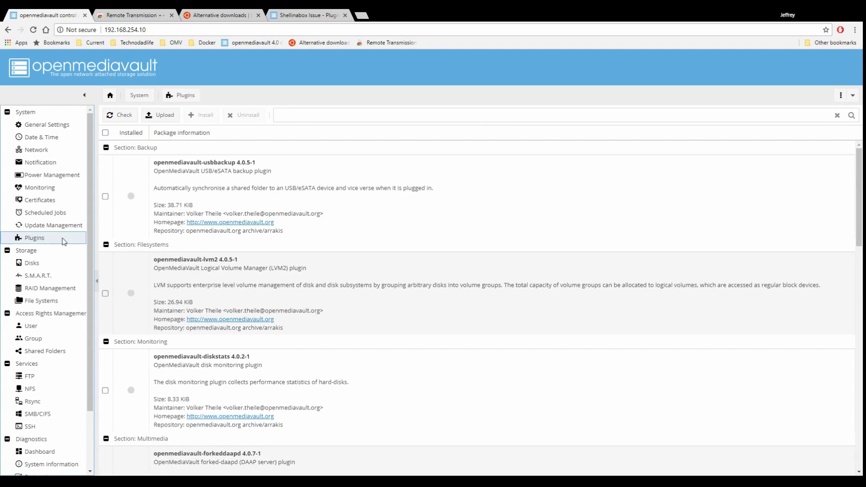
pyautogui.click(167, 115)
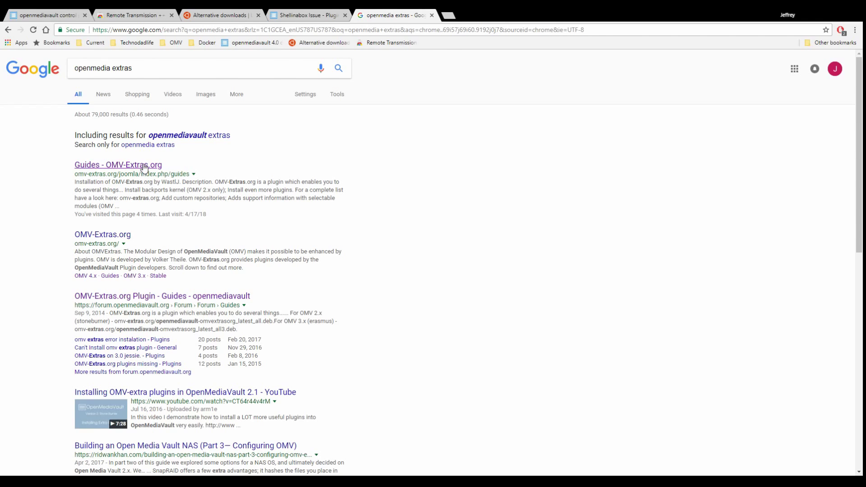
pyautogui.click(145, 169)
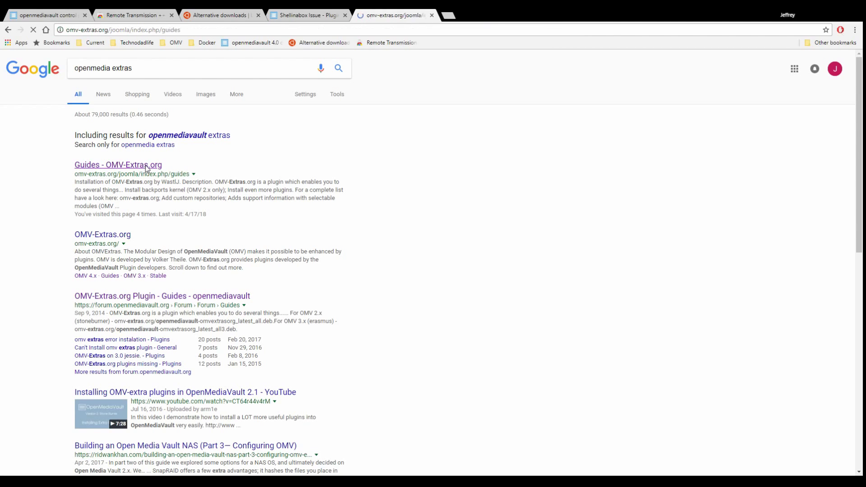
pyautogui.scroll(-6, 185, 203)
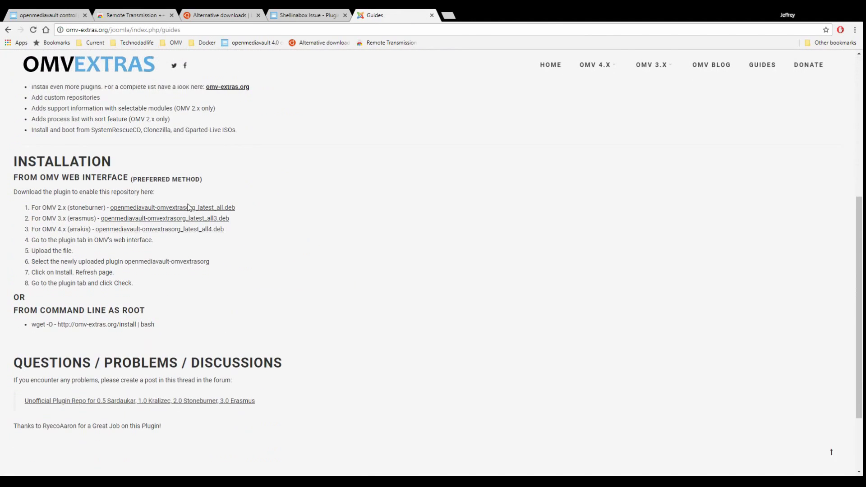
pyautogui.click(150, 234)
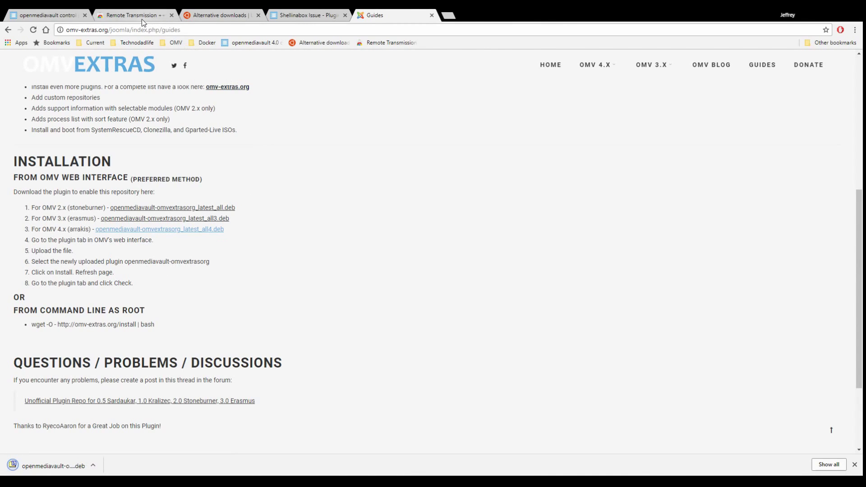
# Return to the openmediavault plugin upload dialog and upload the downloaded omvextrasorg .deb package.
pyautogui.click(59, 16)
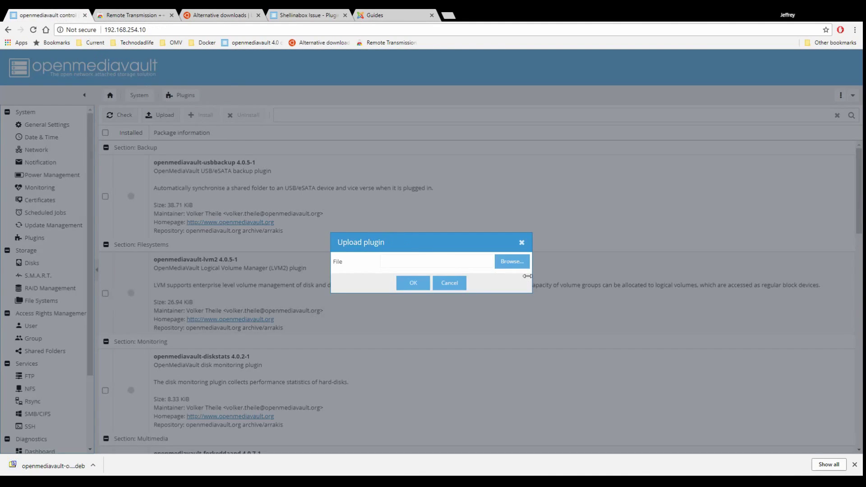
pyautogui.click(513, 262)
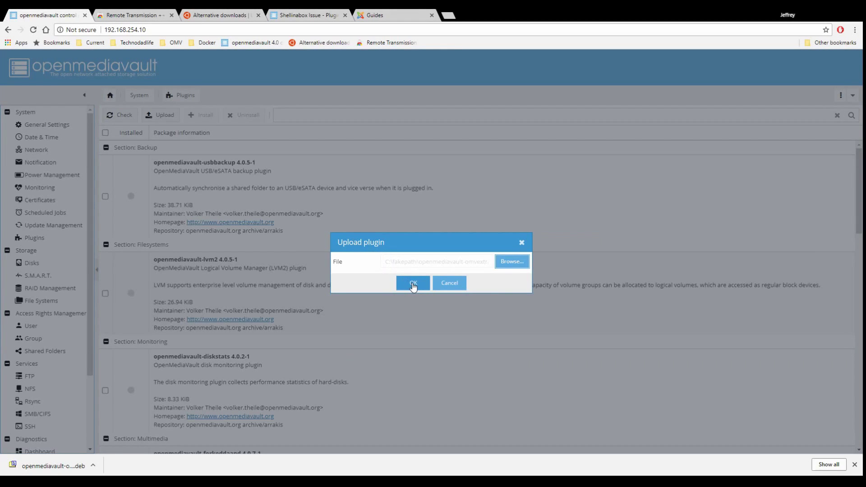
pyautogui.click(413, 284)
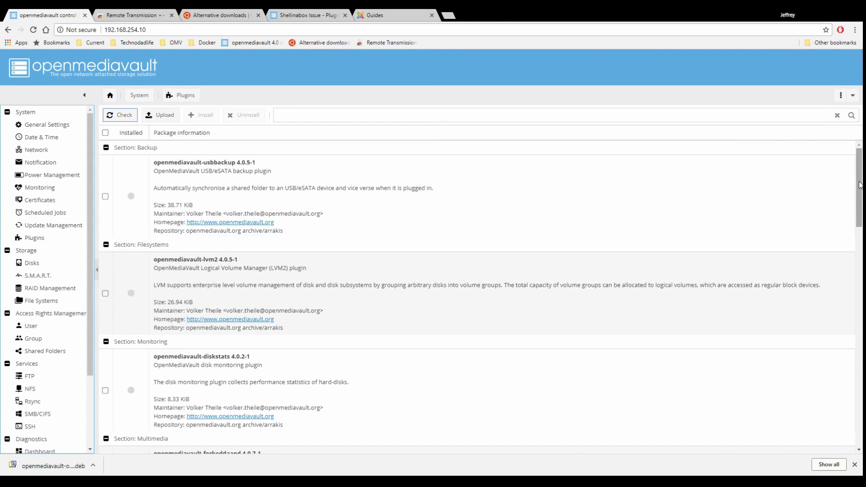
# Install the openmediavault-omvextrasorg 4.1.3 plugin from the Utilities section and let the page reload.
pyautogui.moveTo(858, 185); pyautogui.dragTo(859, 403)
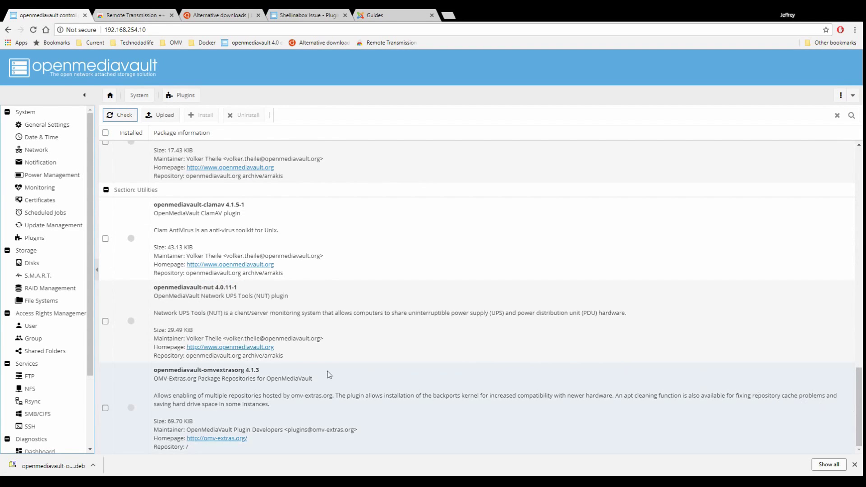
pyautogui.click(105, 408)
pyautogui.click(207, 116)
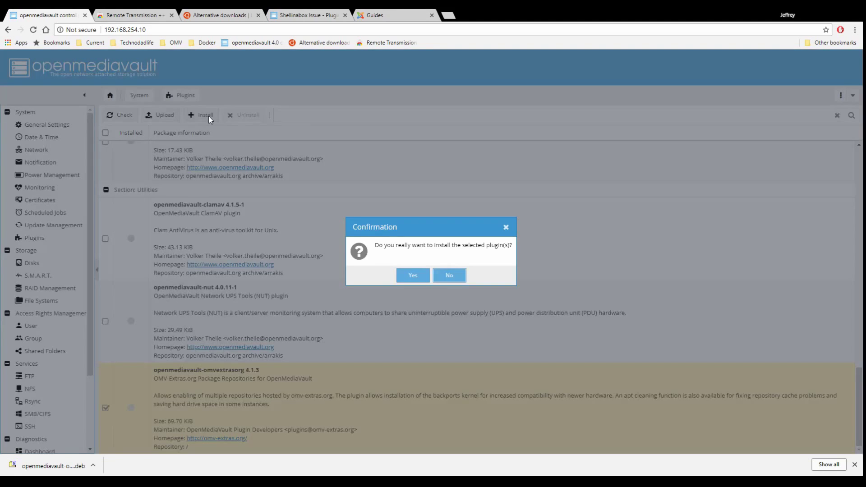
pyautogui.click(413, 274)
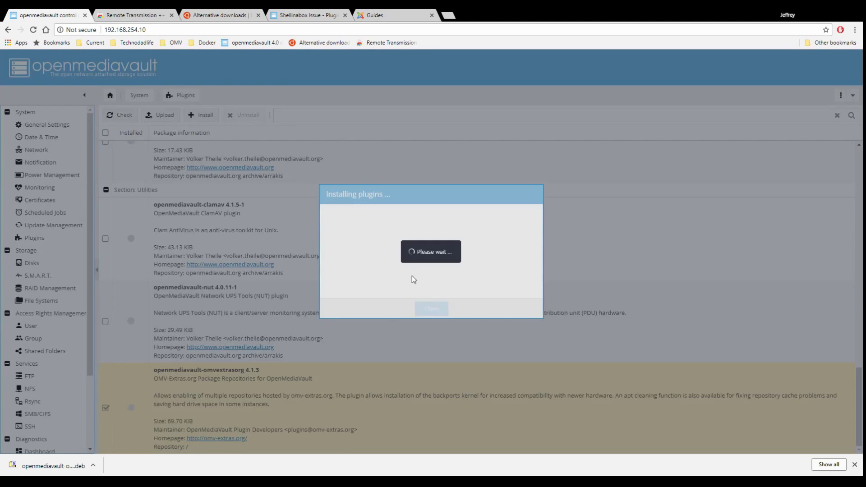
pyautogui.click(431, 275)
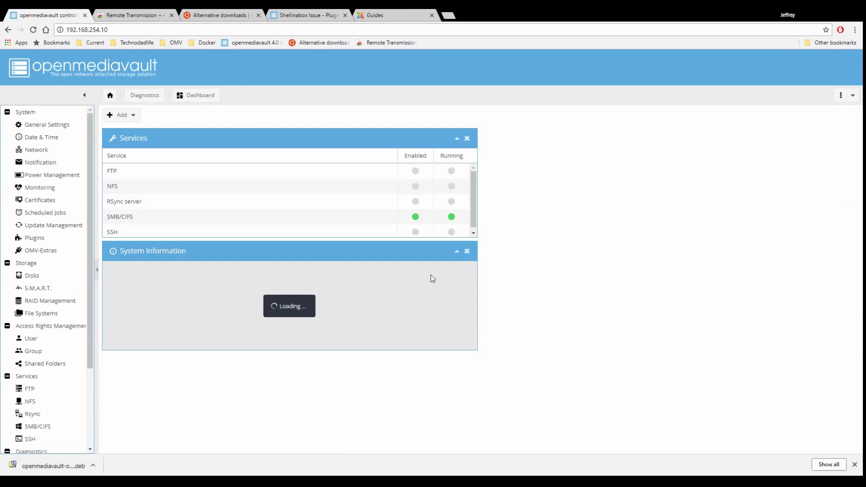
# Enable the Docker CE repo in the OMV-Extras repository settings and save it.
pyautogui.click(66, 253)
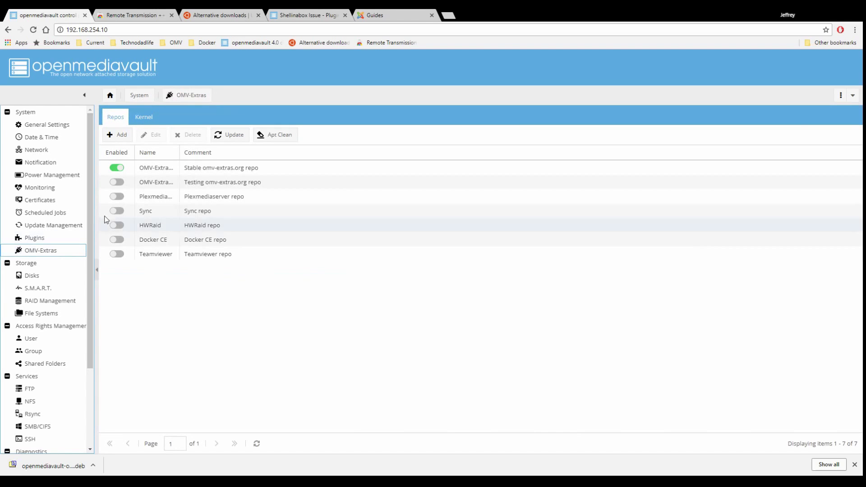
pyautogui.click(139, 241)
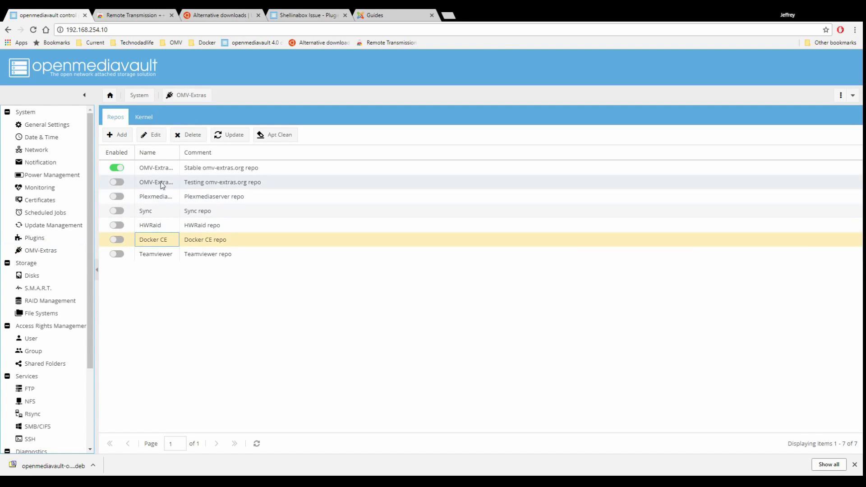
pyautogui.click(154, 135)
pyautogui.click(400, 214)
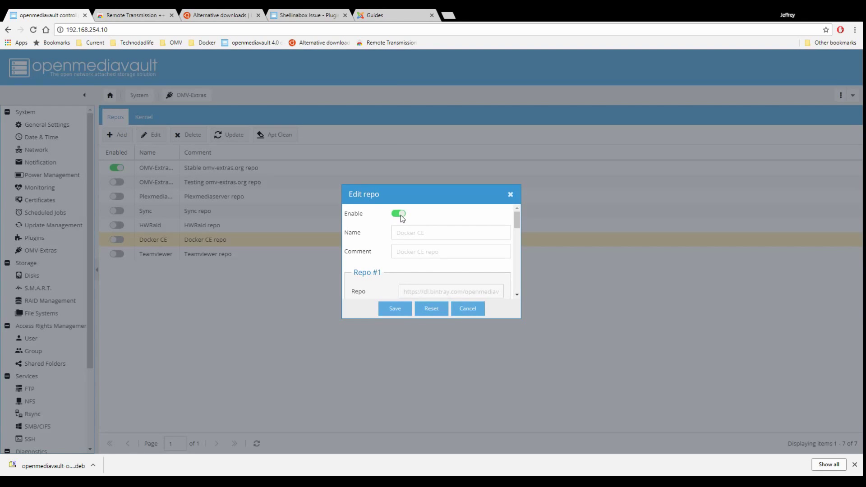
pyautogui.click(399, 311)
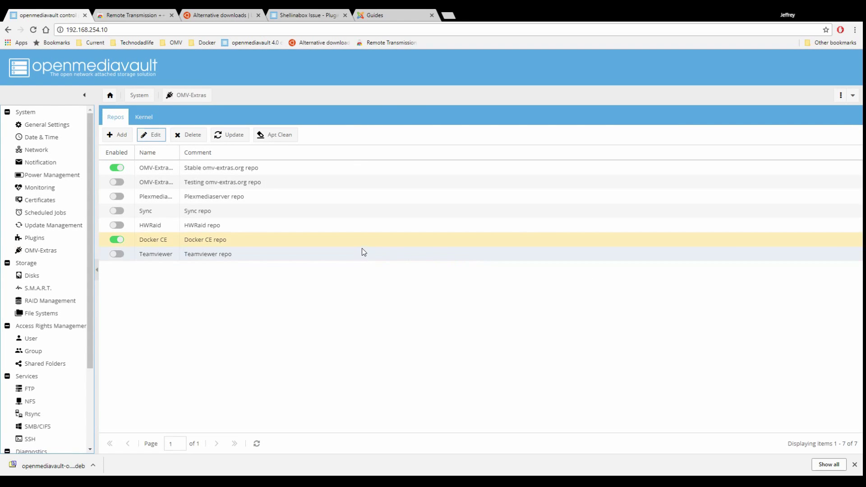
# Install the openmediavault-docker-gui 4.0.1 plugin from the Virtualization section and reload the page.
pyautogui.click(35, 238)
pyautogui.moveTo(857, 153); pyautogui.dragTo(853, 435)
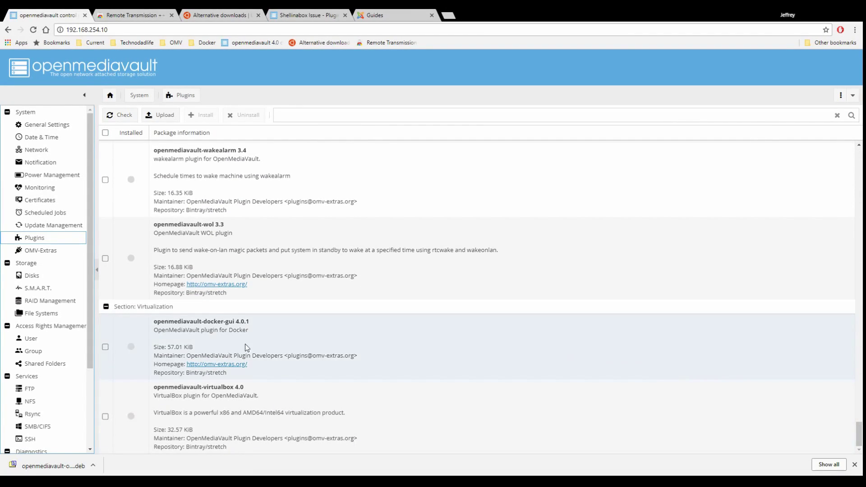
pyautogui.click(106, 347)
pyautogui.click(204, 118)
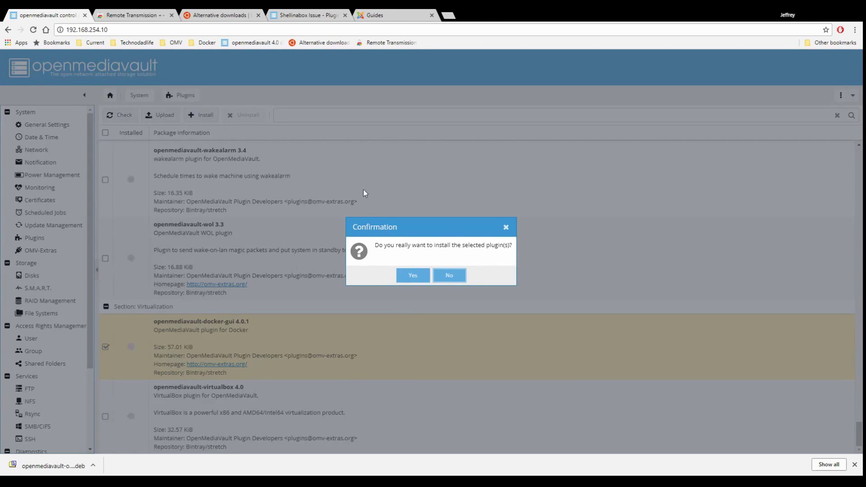
pyautogui.click(412, 273)
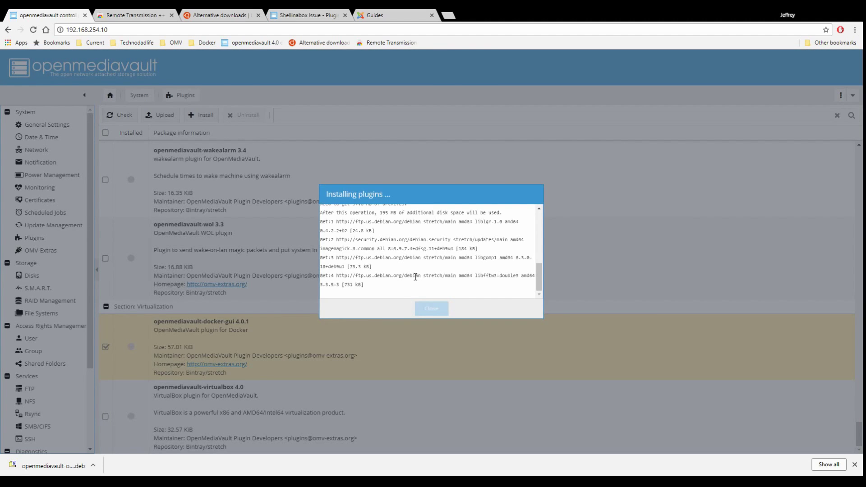
pyautogui.click(432, 310)
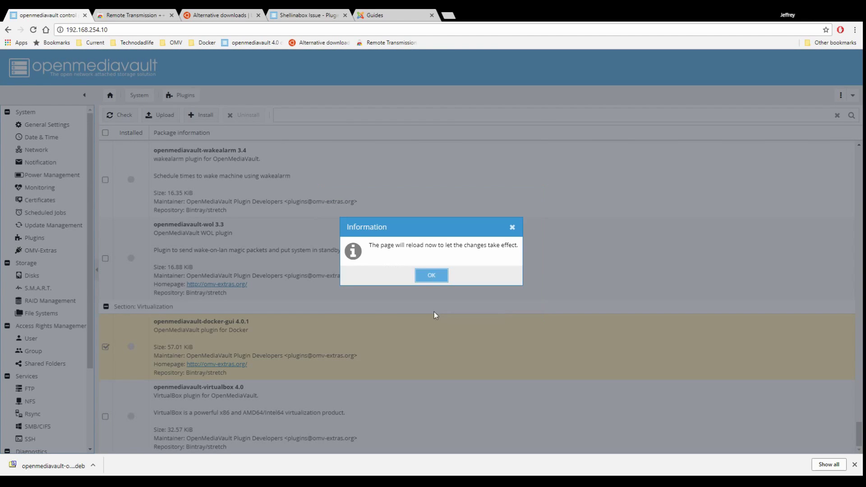
pyautogui.click(433, 273)
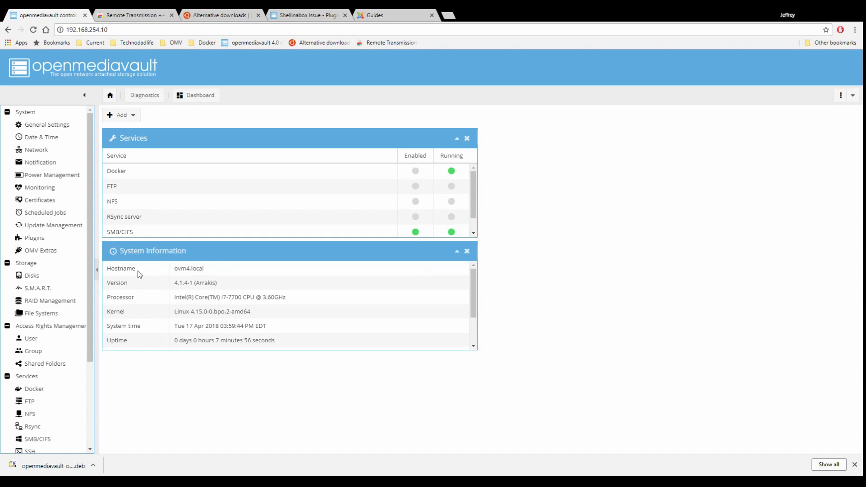
# Look up the account in the user list and run "id user1" in the server's virtual machine console.
pyautogui.click(50, 342)
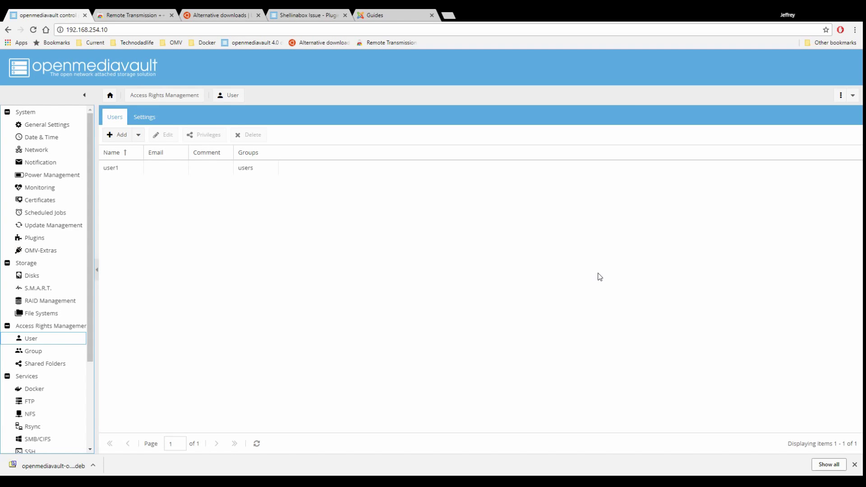
pyautogui.write('id')
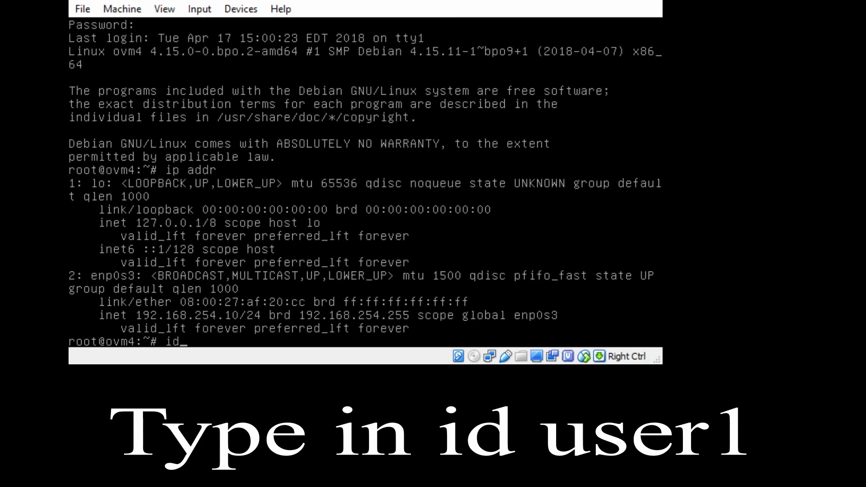
pyautogui.write(' user1')
pyautogui.press('Return')
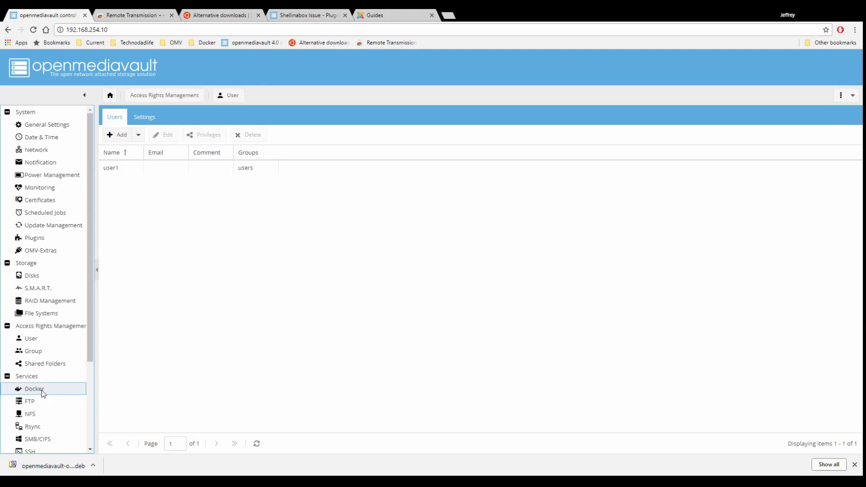
# Enable the Docker plugin in openmediavault, save its settings and apply the configuration changes.
pyautogui.click(42, 391)
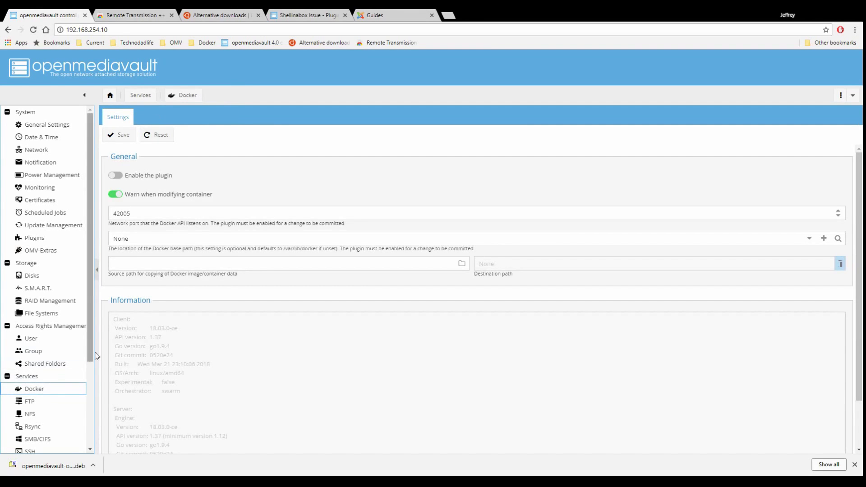
pyautogui.click(123, 175)
pyautogui.click(121, 136)
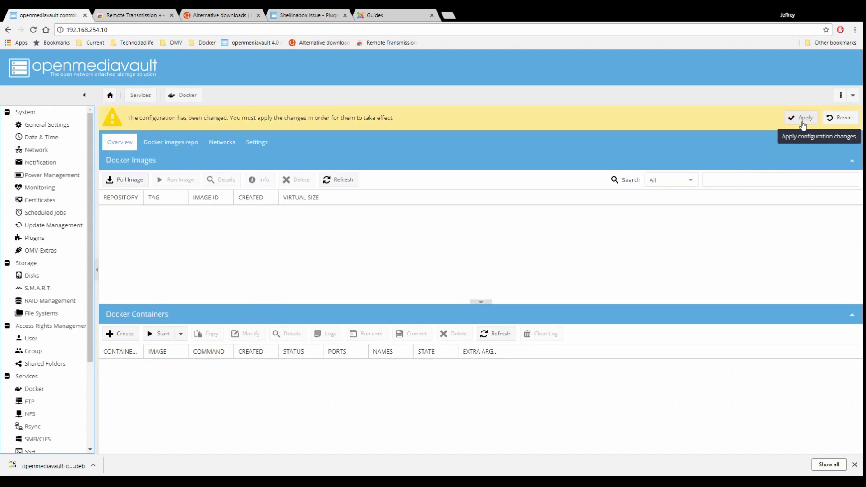
pyautogui.click(798, 120)
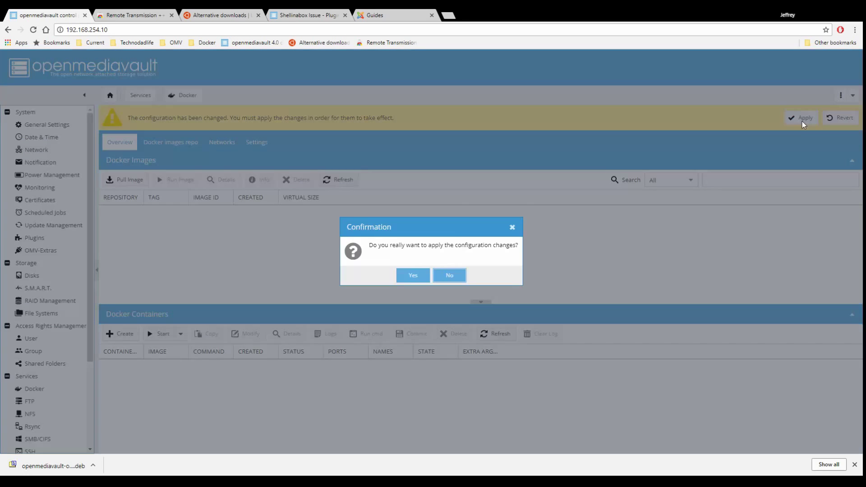
pyautogui.click(413, 275)
# Search the Docker images for "linux" and pull the linuxserver/transmission image.
pyautogui.click(719, 155)
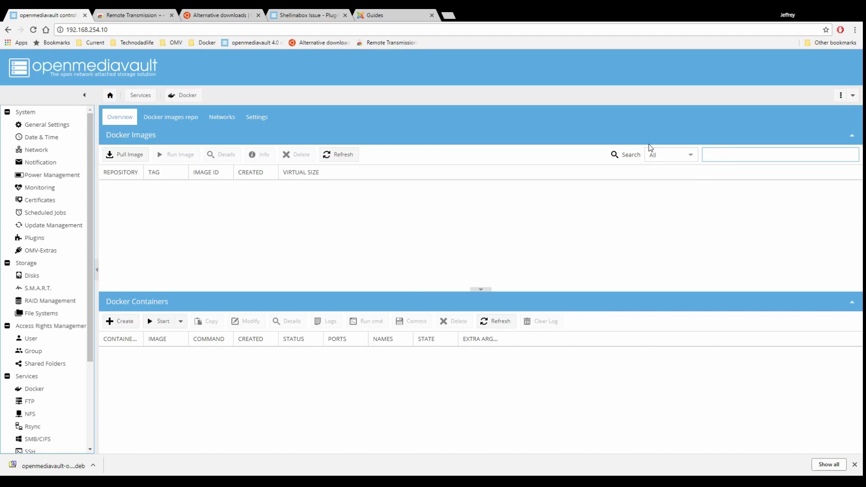
pyautogui.write('linux')
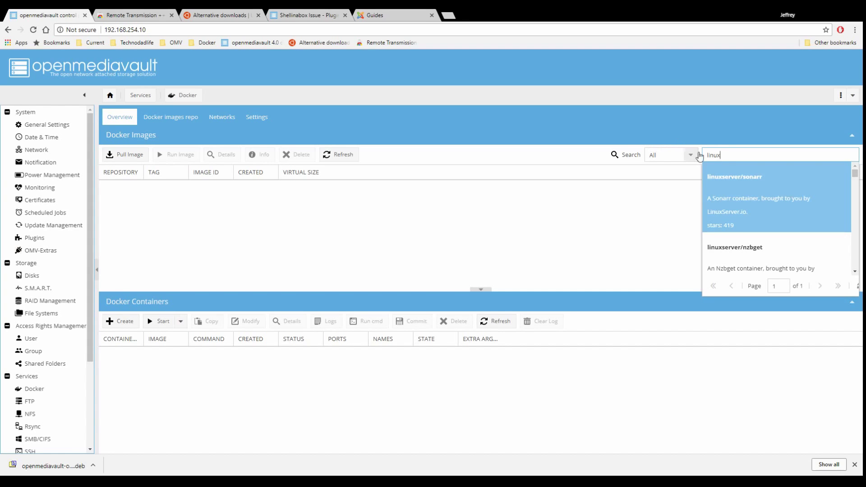
pyautogui.scroll(-1, 753, 189)
pyautogui.scroll(-5, 753, 188)
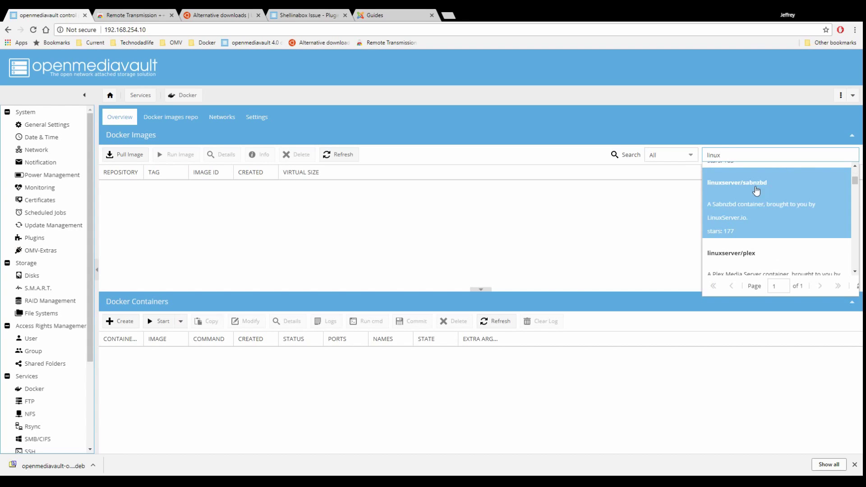
pyautogui.scroll(-4, 769, 215)
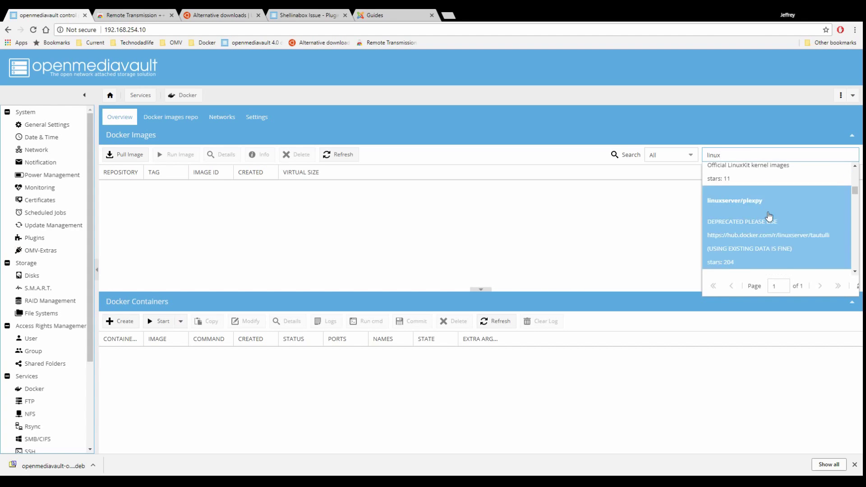
pyautogui.scroll(-2, 769, 216)
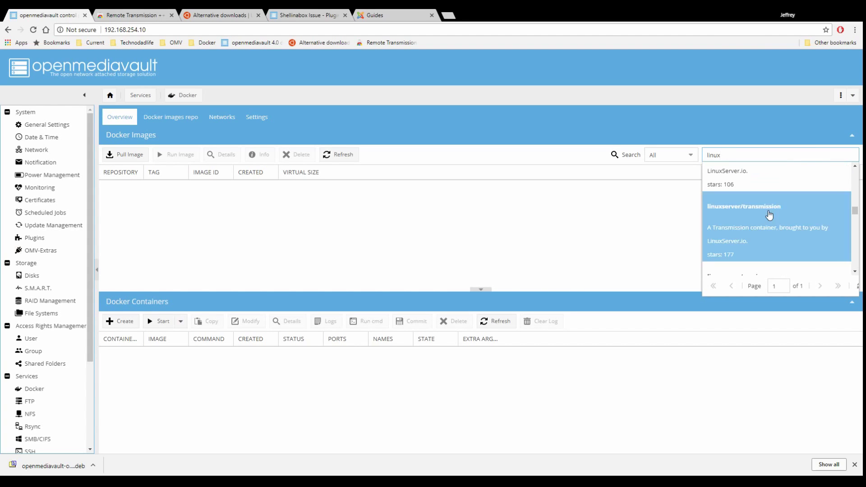
pyautogui.click(769, 217)
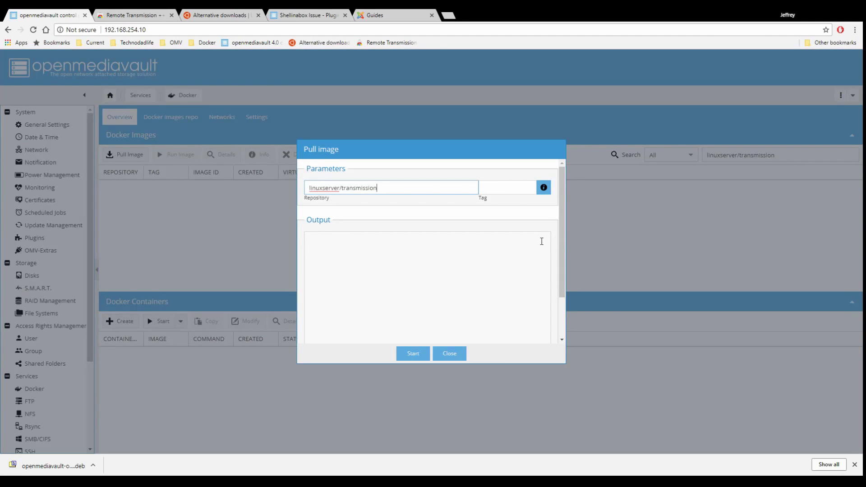
pyautogui.click(417, 356)
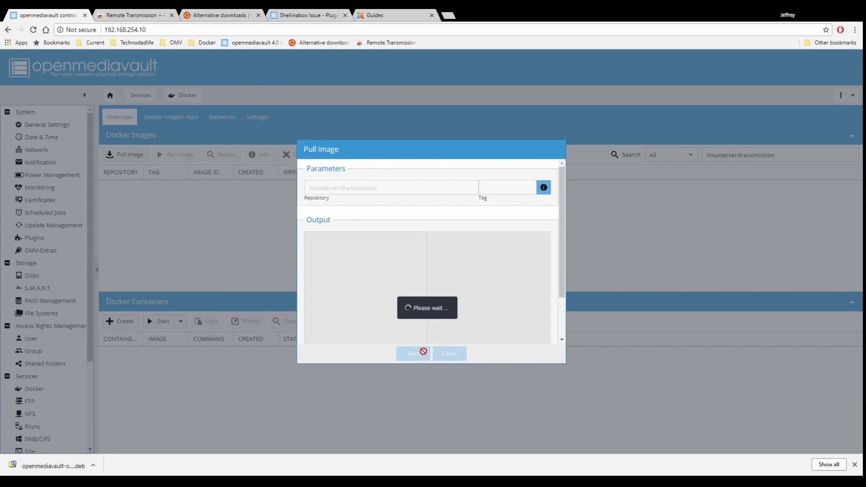
pyautogui.click(449, 354)
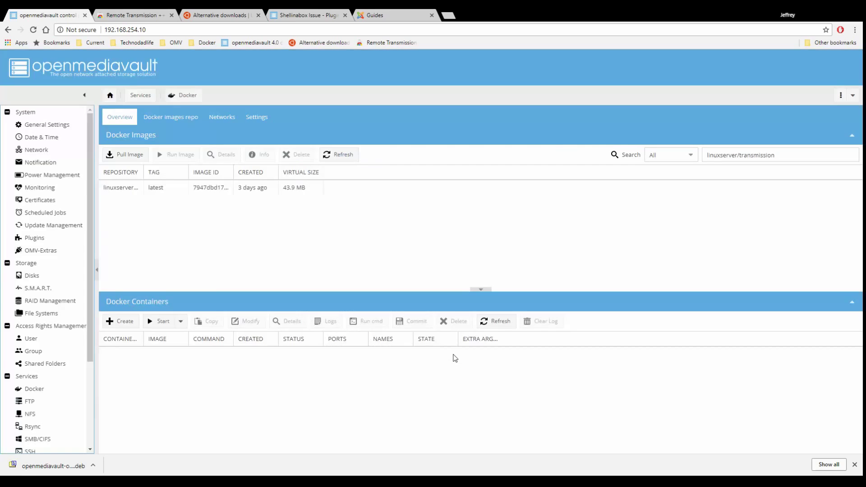
# Check which shared folders exist on the server for the Transmission container, and return to the Docker overview.
pyautogui.click(169, 188)
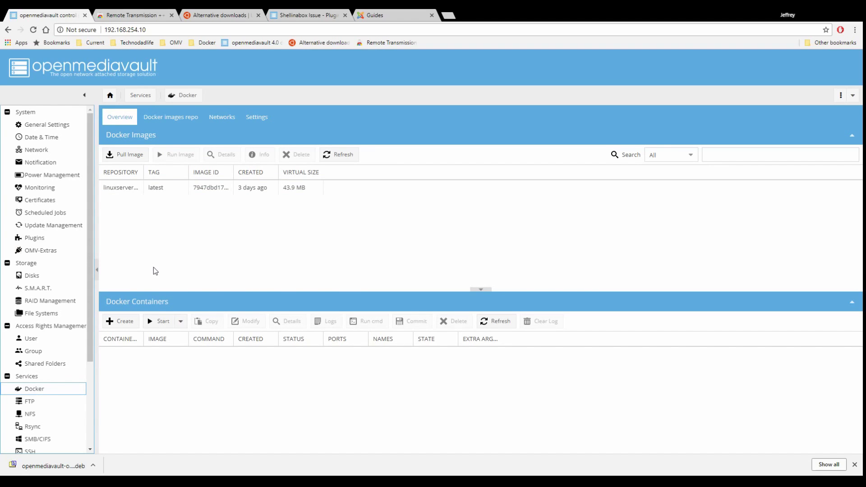
pyautogui.click(53, 367)
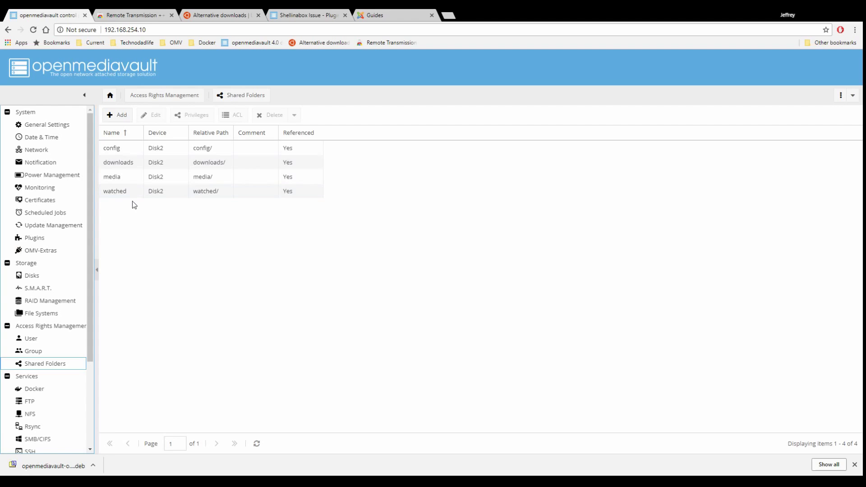
pyautogui.click(41, 389)
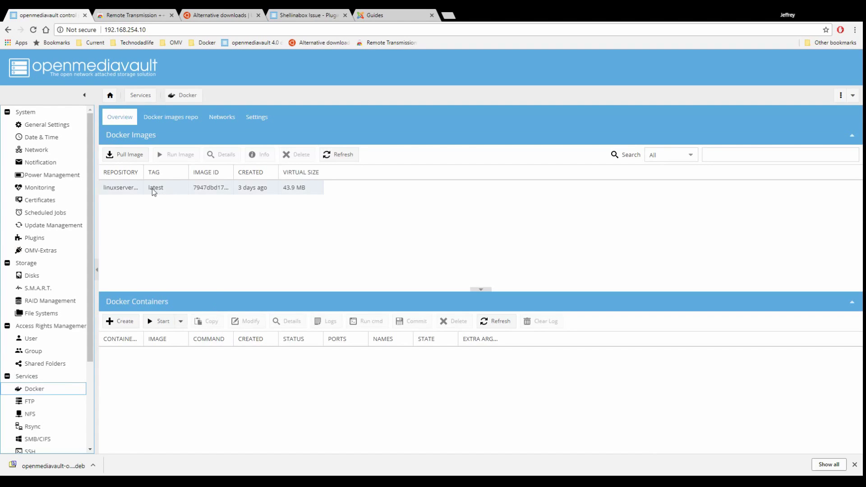
# Set up a run of the linuxserver/transmission image with Host network mode and environment variables PUID 1000 and PGID 100.
pyautogui.click(152, 188)
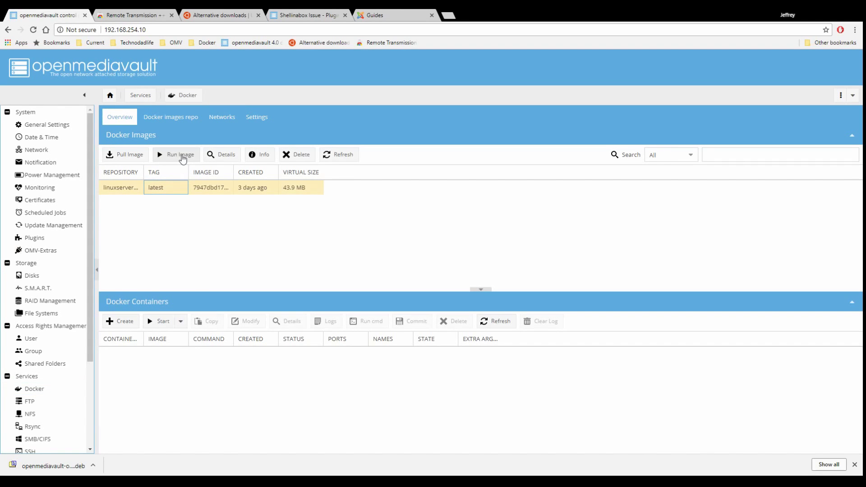
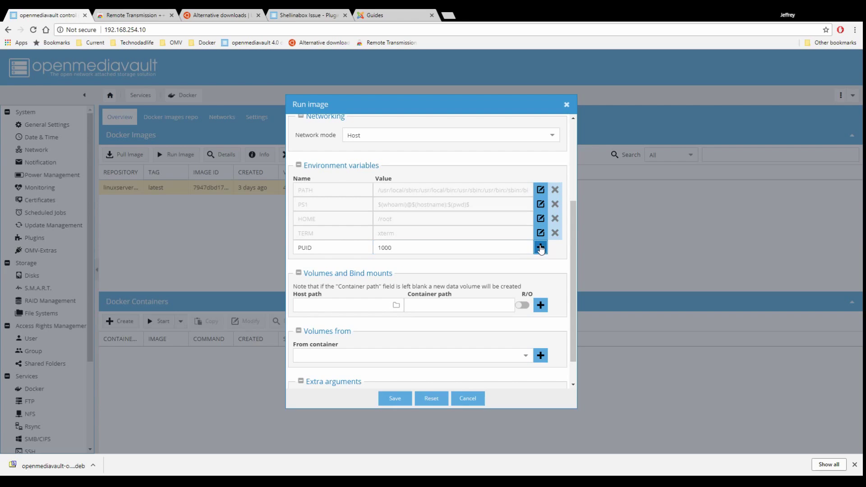
pyautogui.click(352, 261)
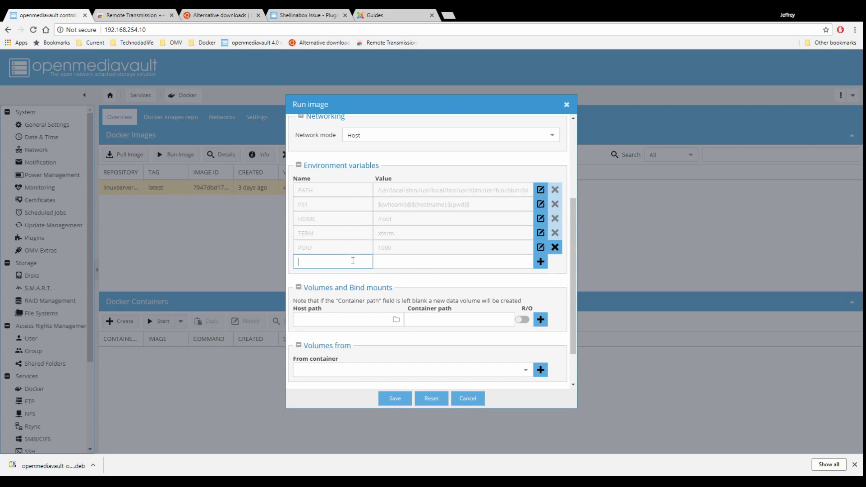
pyautogui.write('PGID')
pyautogui.click(384, 259)
pyautogui.write('100')
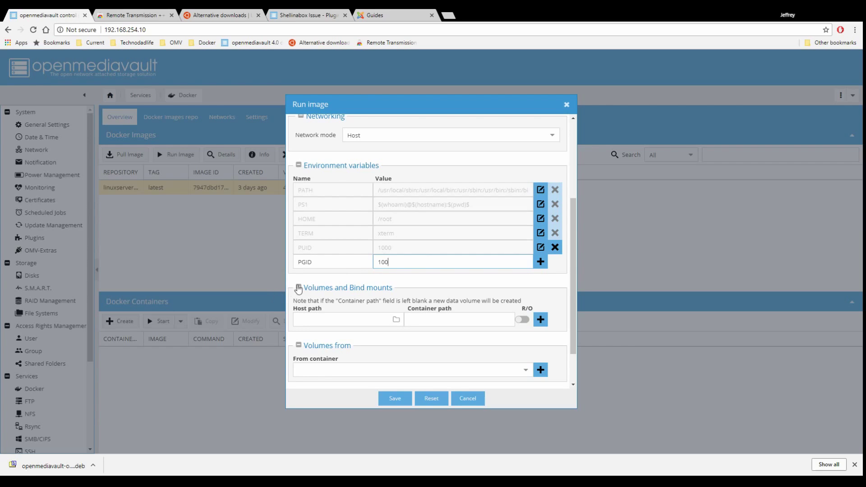
# Add a bind mount from host path /sharedfolders/config to container path /config.
pyautogui.click(452, 319)
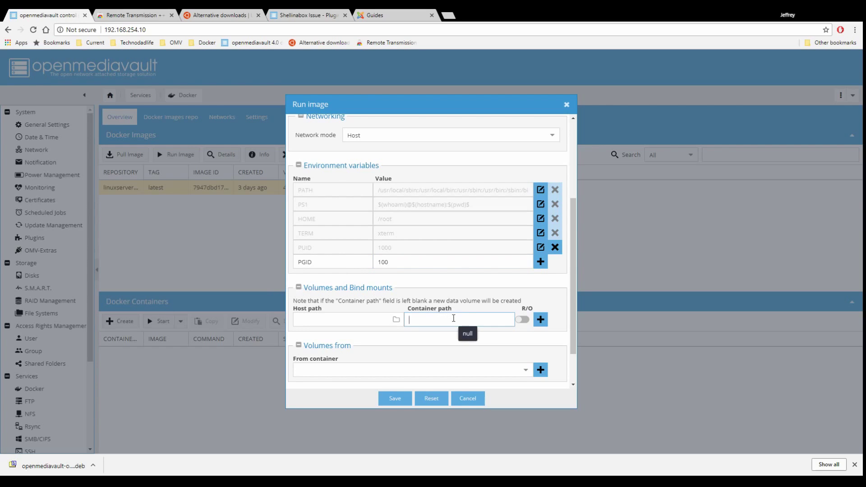
pyautogui.write('/config')
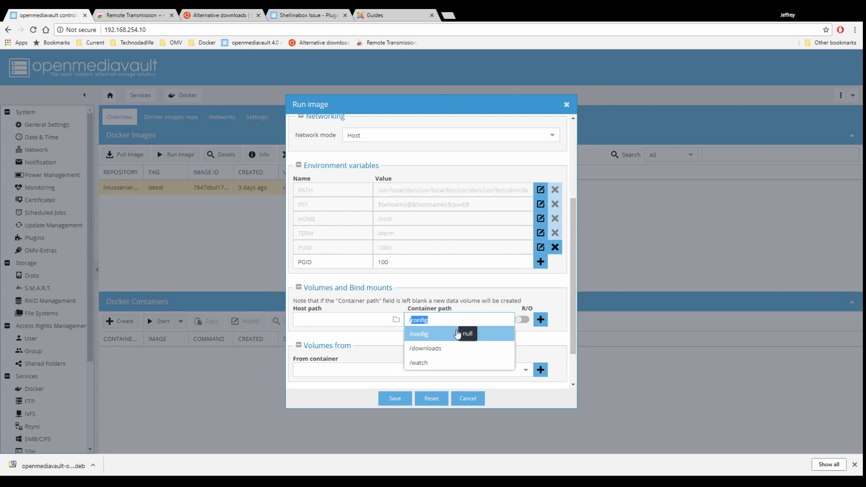
pyautogui.click(456, 333)
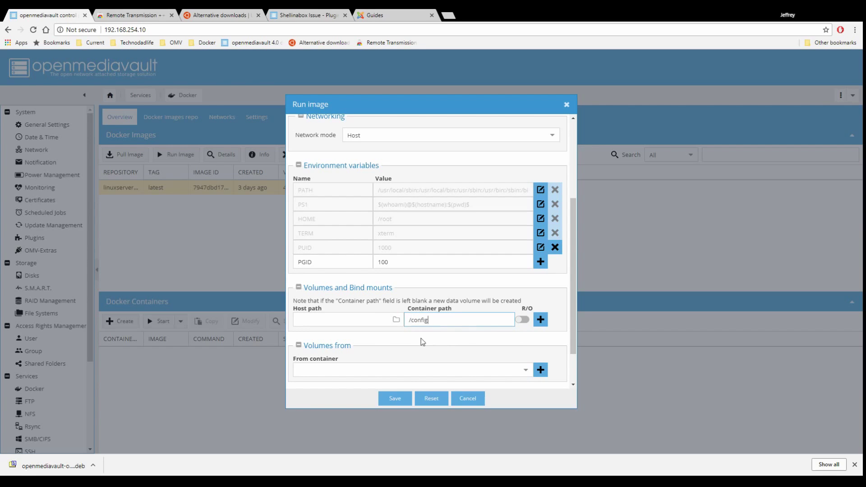
pyautogui.click(396, 320)
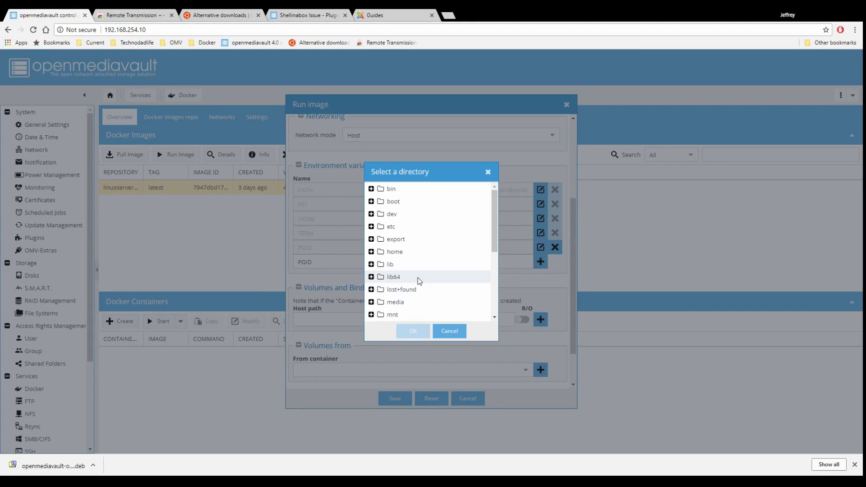
pyautogui.scroll(-3, 415, 279)
pyautogui.click(380, 255)
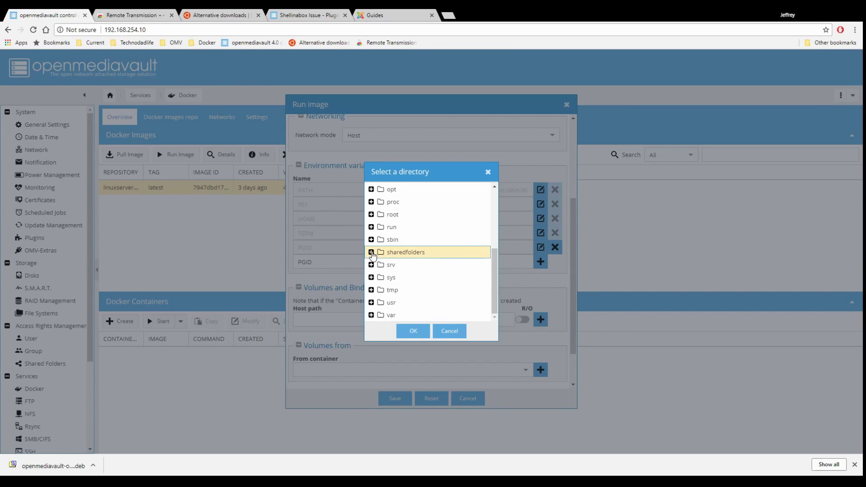
pyautogui.click(371, 253)
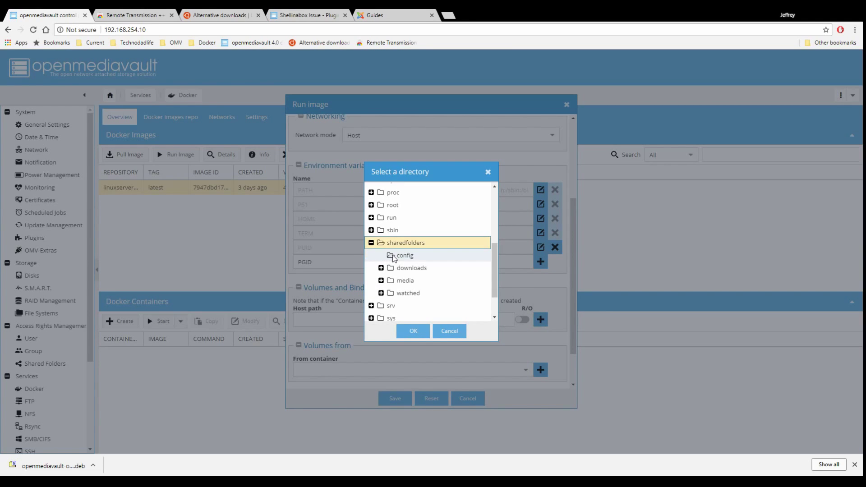
pyautogui.click(392, 255)
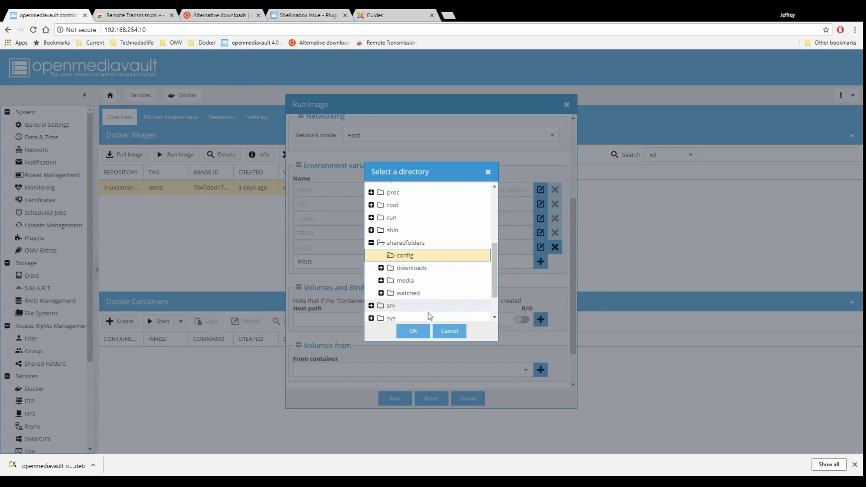
pyautogui.click(411, 333)
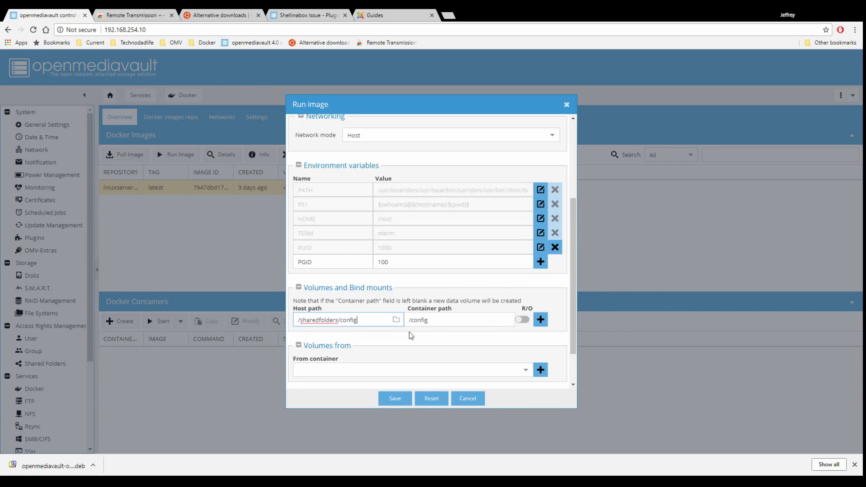
pyautogui.click(541, 319)
# Add a bind mount from host path /sharedfolders/downloads to container path /downloads.
pyautogui.click(468, 332)
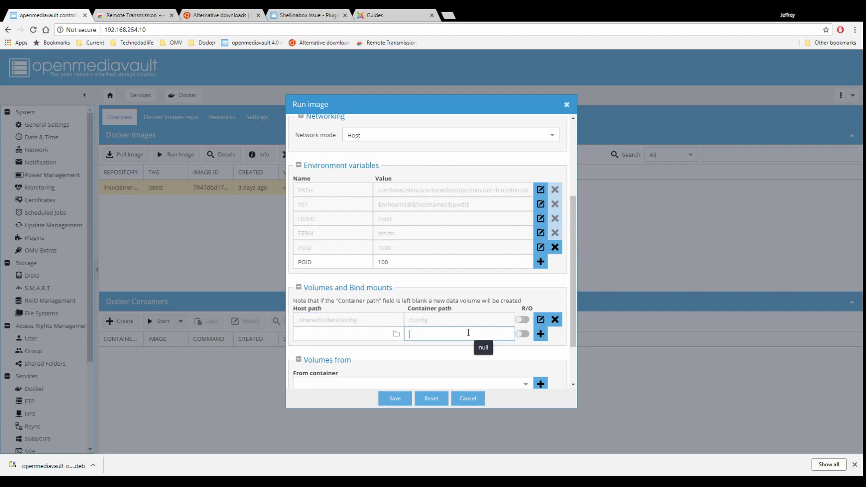
pyautogui.write('/')
pyautogui.click(445, 361)
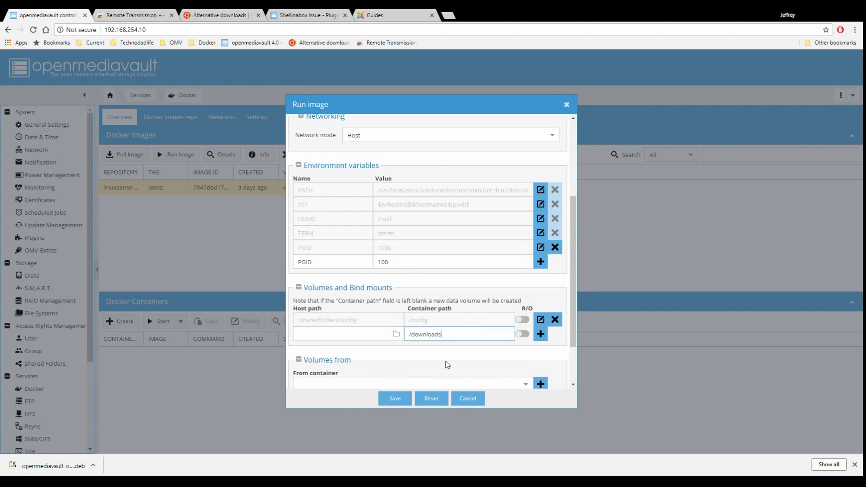
pyautogui.click(395, 336)
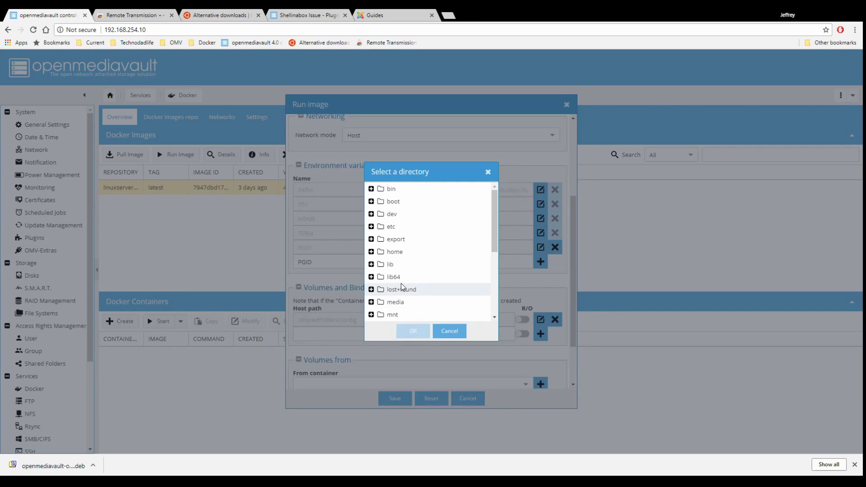
pyautogui.scroll(-2, 402, 283)
pyautogui.click(371, 300)
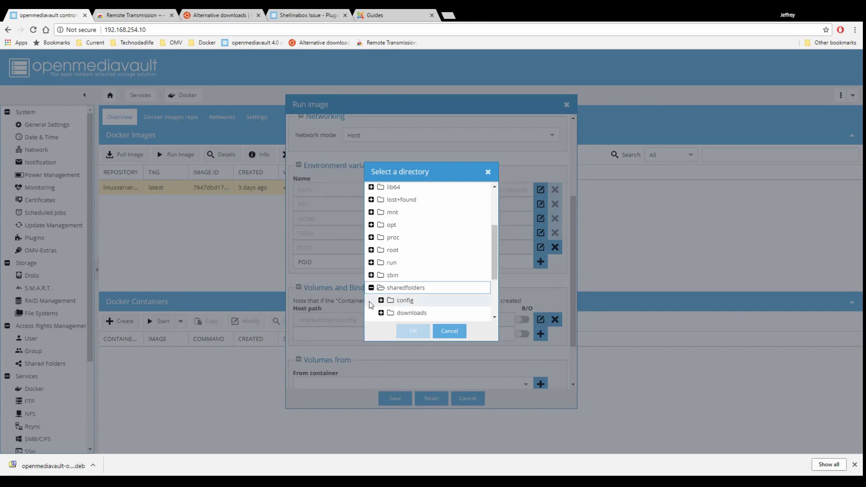
pyautogui.click(392, 314)
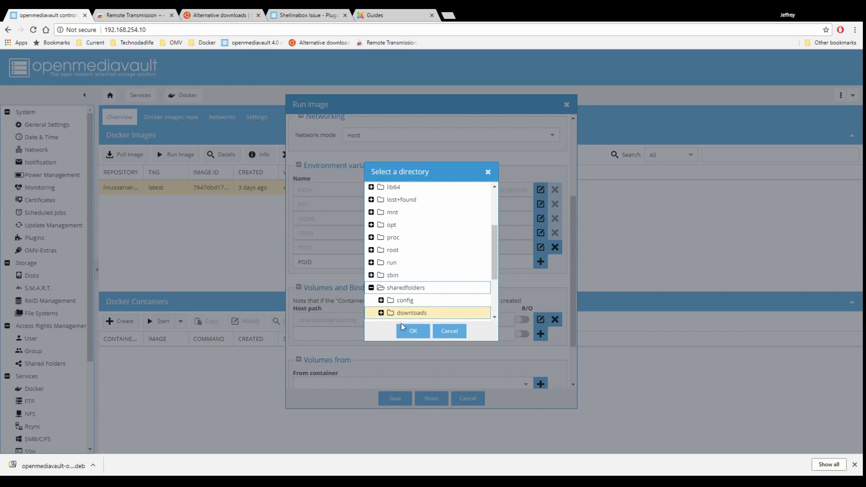
pyautogui.click(413, 331)
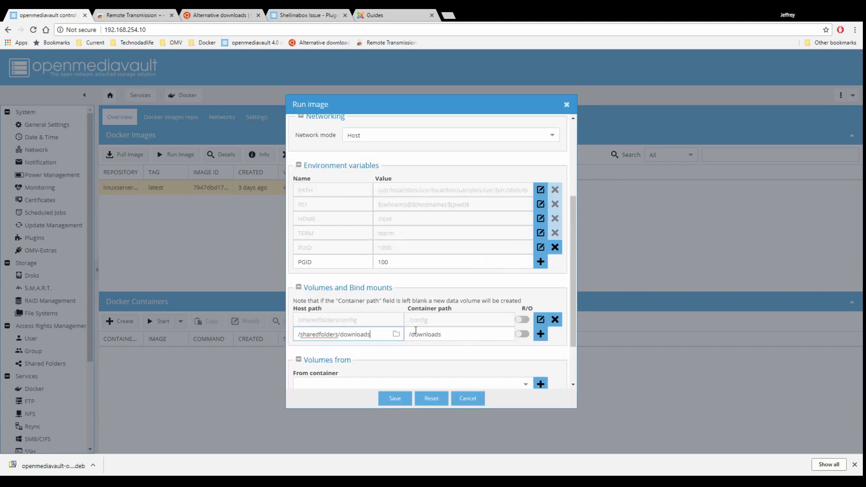
pyautogui.click(541, 334)
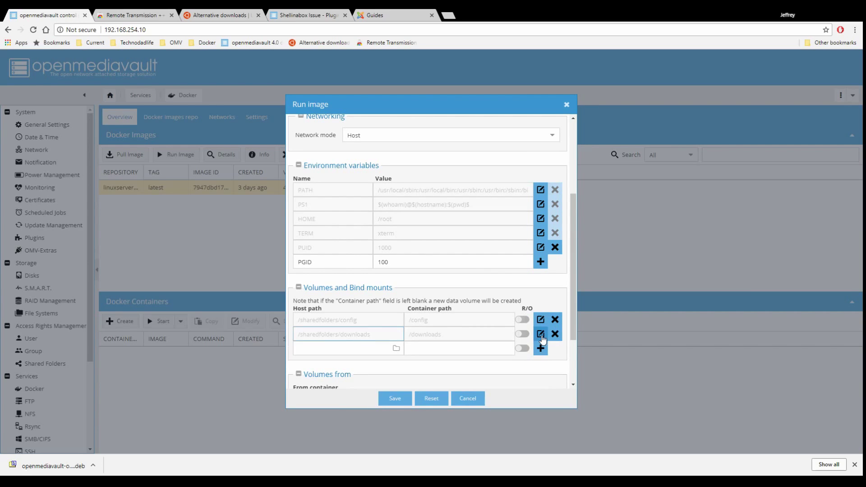
# Map host path /sharedfolders/watched to container path /watch and save the run settings to create the container.
pyautogui.click(460, 347)
pyautogui.click(461, 348)
pyautogui.click(444, 392)
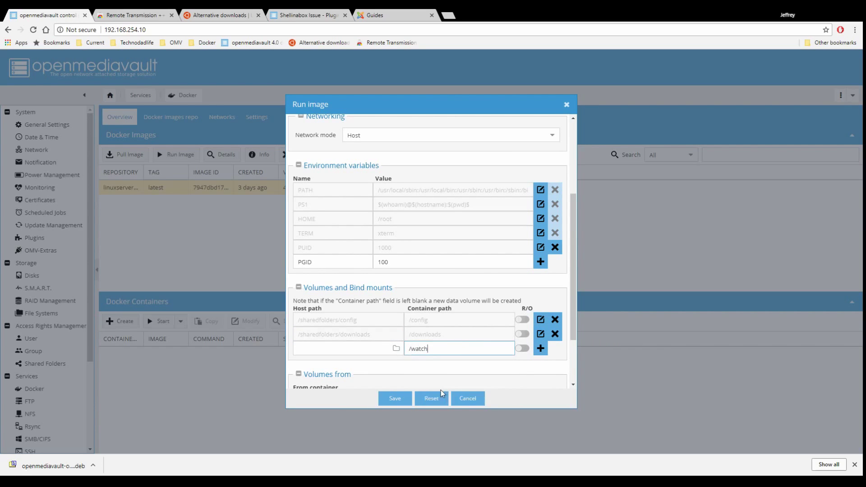
pyautogui.click(396, 348)
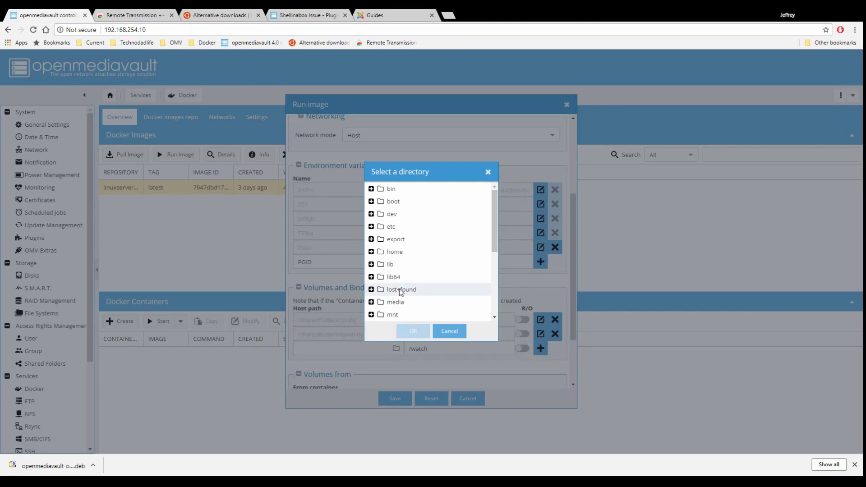
pyautogui.scroll(-2, 402, 289)
pyautogui.scroll(-2, 403, 289)
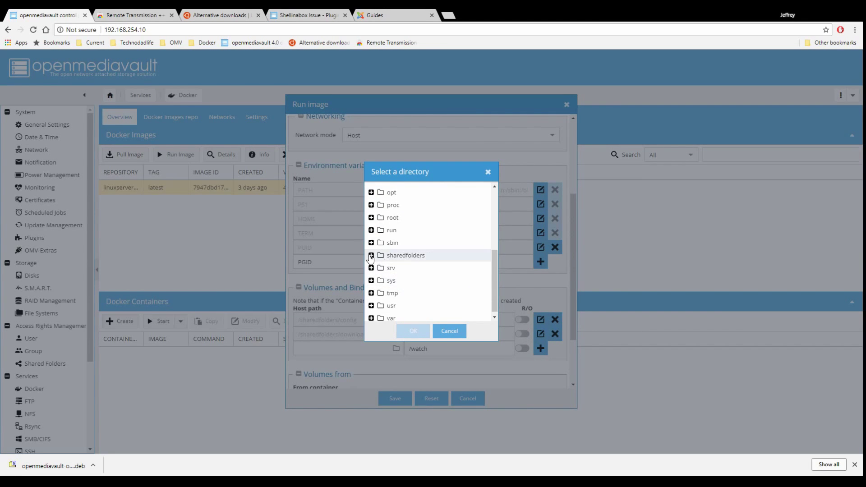
pyautogui.click(371, 255)
pyautogui.click(385, 292)
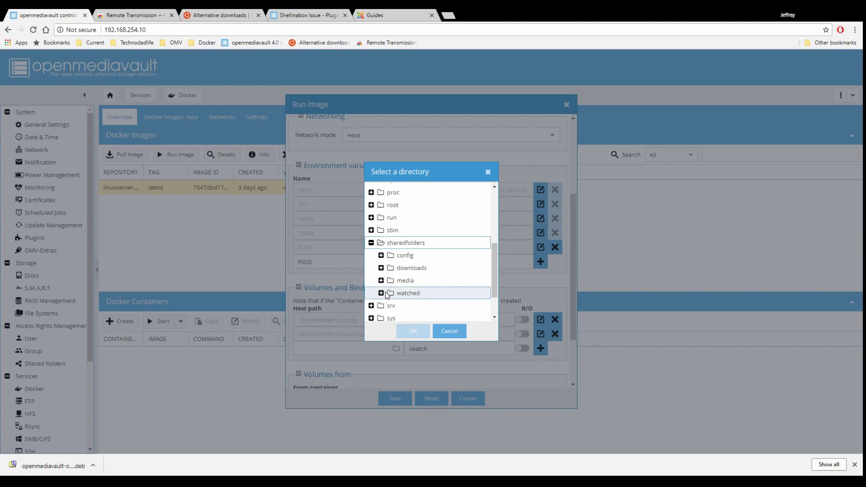
pyautogui.click(412, 332)
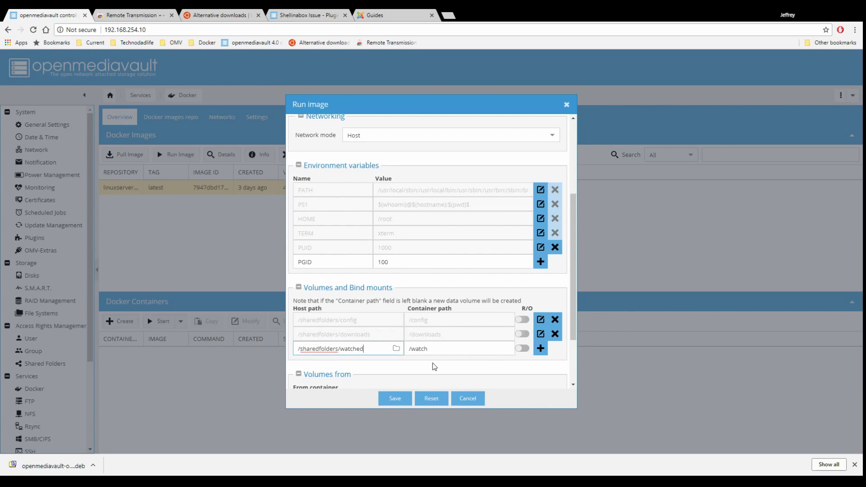
pyautogui.click(394, 400)
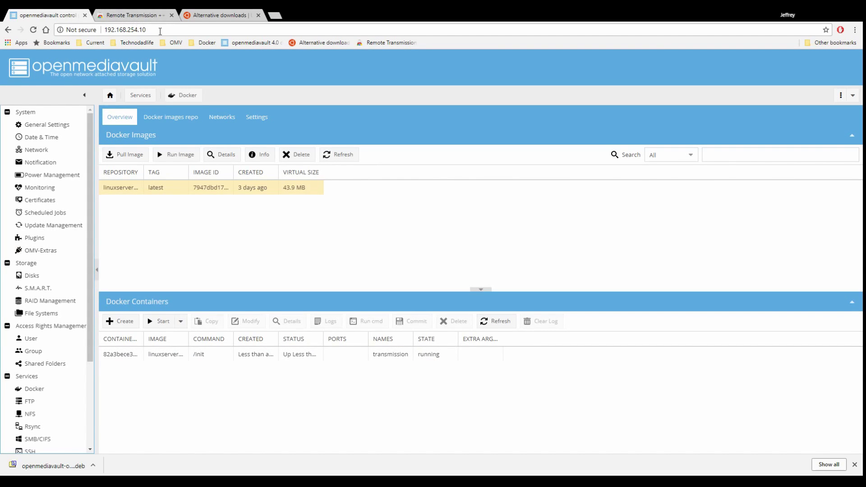
# Open the Transmission web interface in a new browser tab at 192.168.254.10:9091, reusing the server's IP address.
pyautogui.moveTo(147, 30); pyautogui.dragTo(105, 32)
pyautogui.hotkey('ctrl', 'c')
pyautogui.click(273, 18)
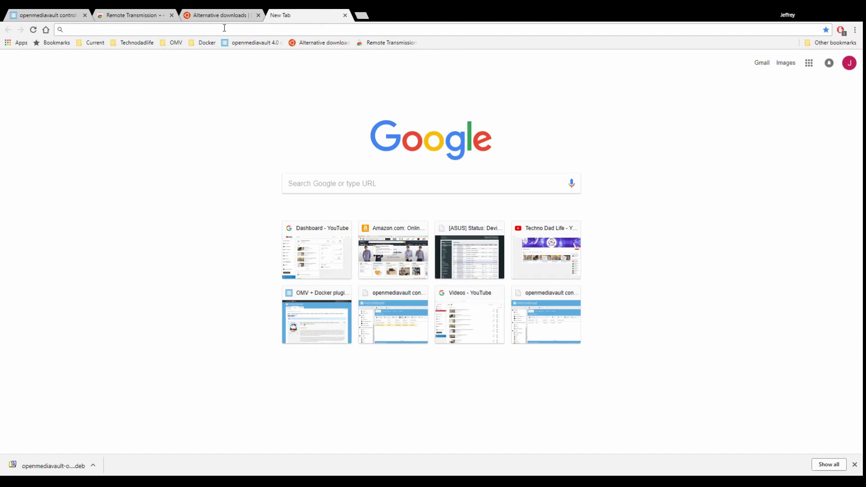
pyautogui.hotkey('ctrl', 'v')
pyautogui.write('9091')
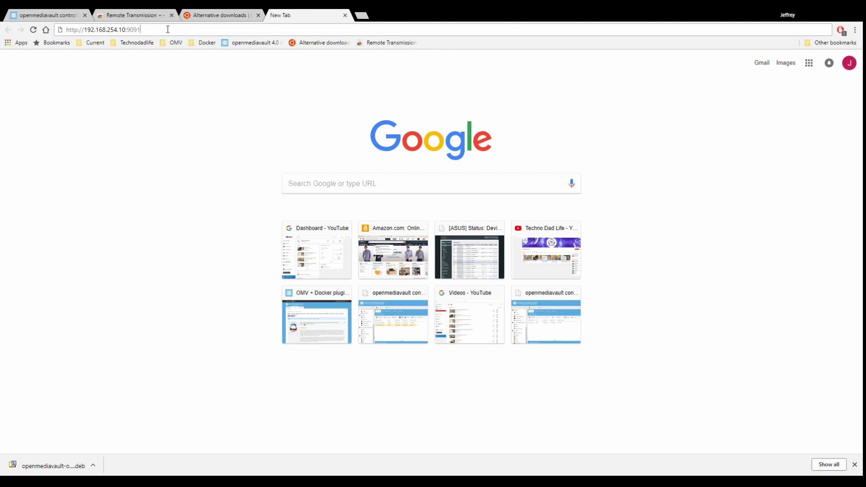
pyautogui.press('Return')
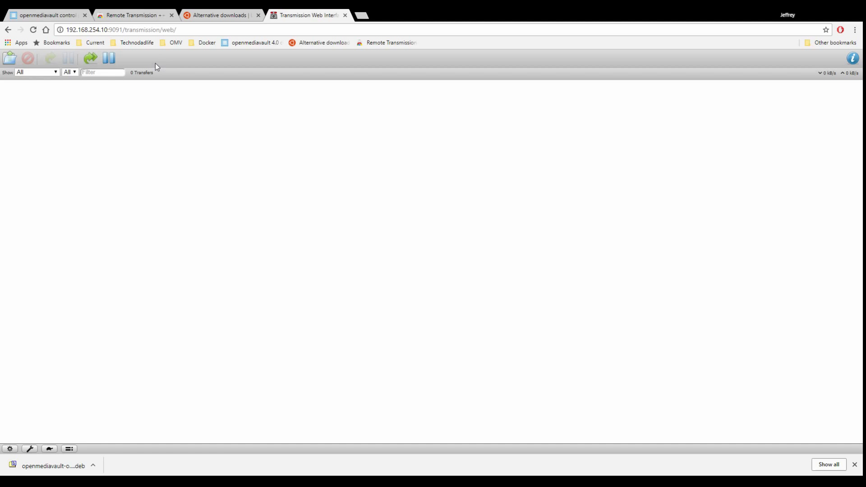
# Install the Remote Transmission ++ extension in Chrome from its web store page.
pyautogui.click(149, 15)
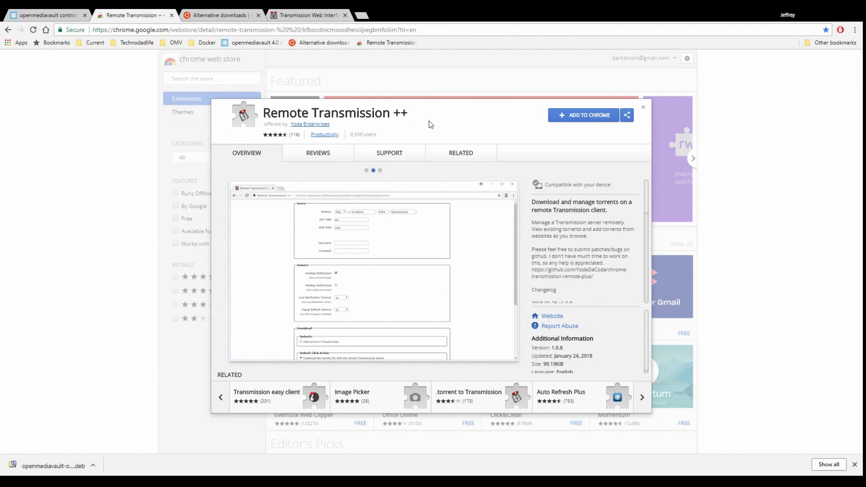
pyautogui.click(582, 119)
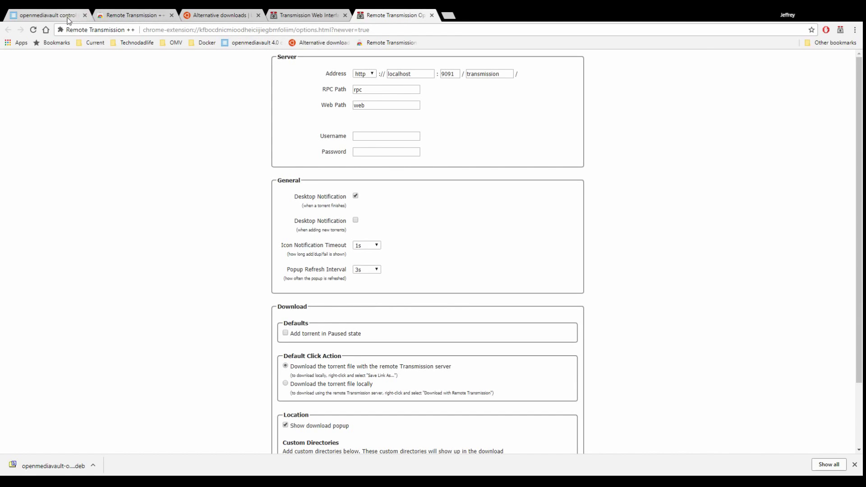
# Set the server address in the Remote Transmission options to 192.168.254.10, copied from the Transmission web interface's URL.
pyautogui.click(306, 17)
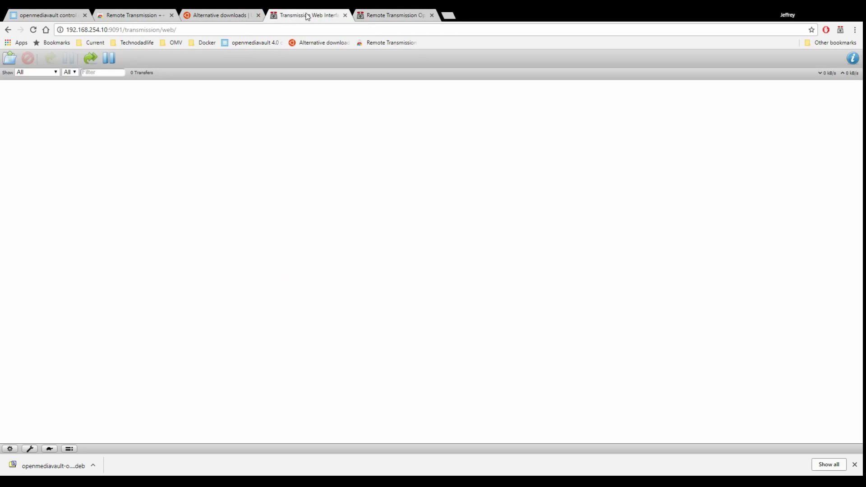
pyautogui.click(105, 30)
pyautogui.click(109, 30)
pyautogui.moveTo(108, 30); pyautogui.dragTo(66, 30)
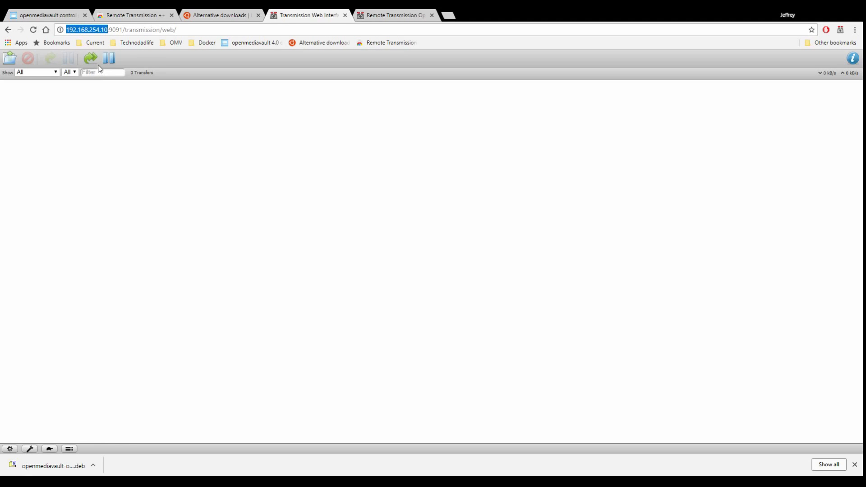
pyautogui.click(396, 15)
pyautogui.moveTo(416, 74); pyautogui.dragTo(379, 73)
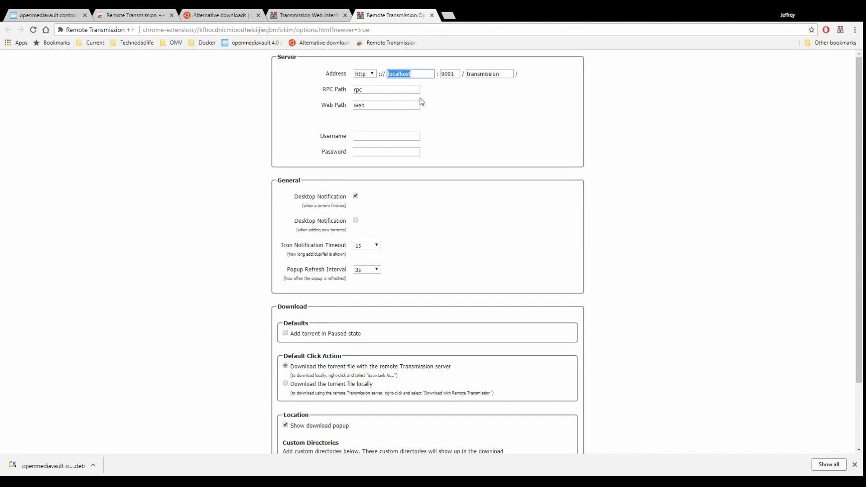
pyautogui.hotkey('ctrl', 'v')
pyautogui.press('BackSpace')
pyautogui.press('BackSpace')
# Enable desktop notifications when adding new torrents, then save the extension options and close their page.
pyautogui.scroll(-2, 415, 138)
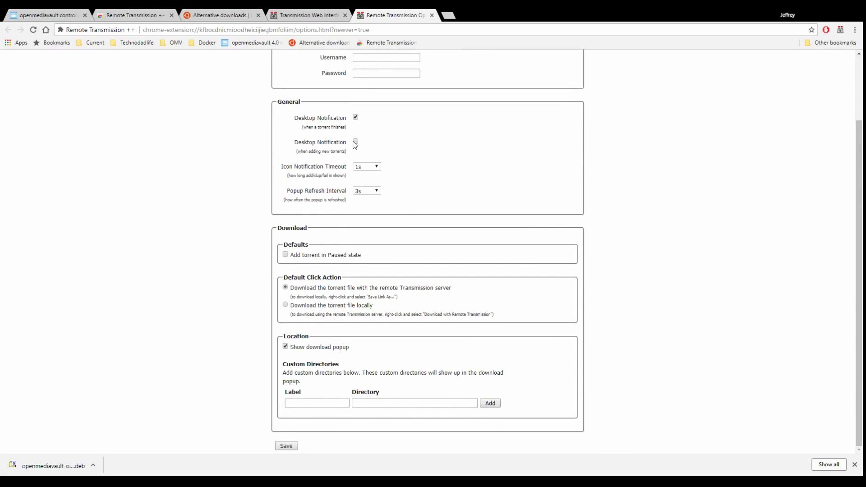
pyautogui.click(355, 142)
pyautogui.click(290, 448)
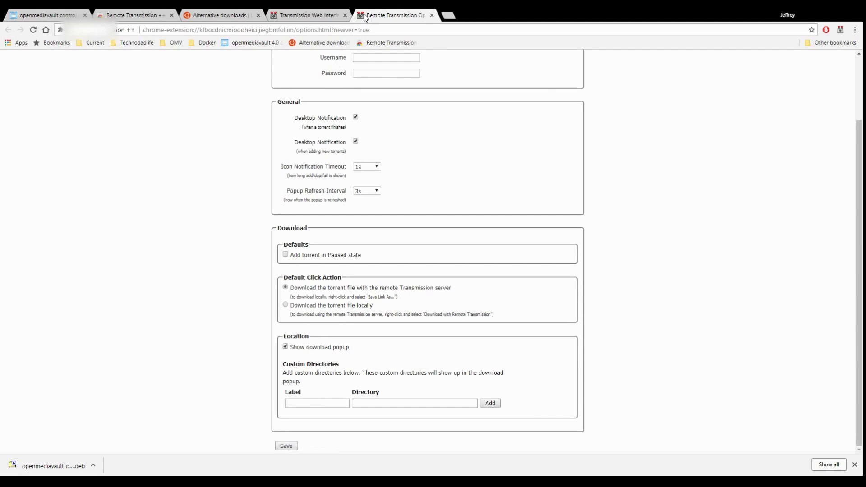
pyautogui.click(431, 16)
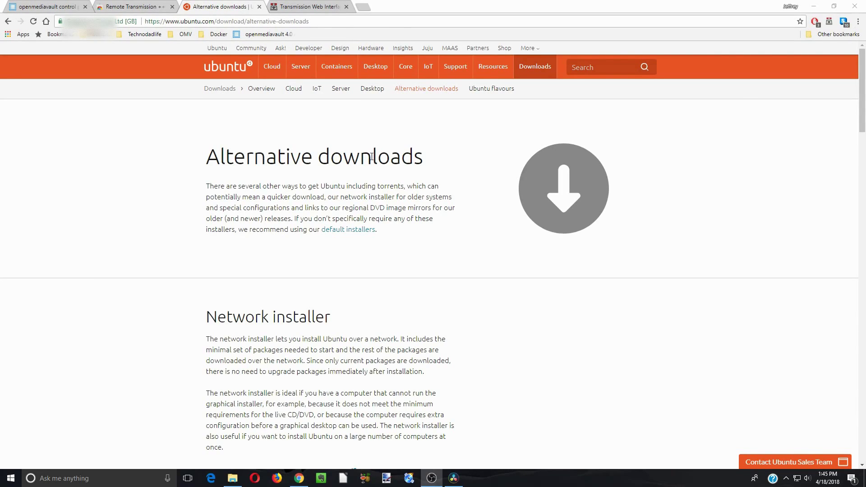
# Send the Ubuntu 17.10.1 Server (64-bit) torrent to Remote Transmission using the default directory, and show the transfer in the Transmission web interface.
pyautogui.scroll(-9, 372, 156)
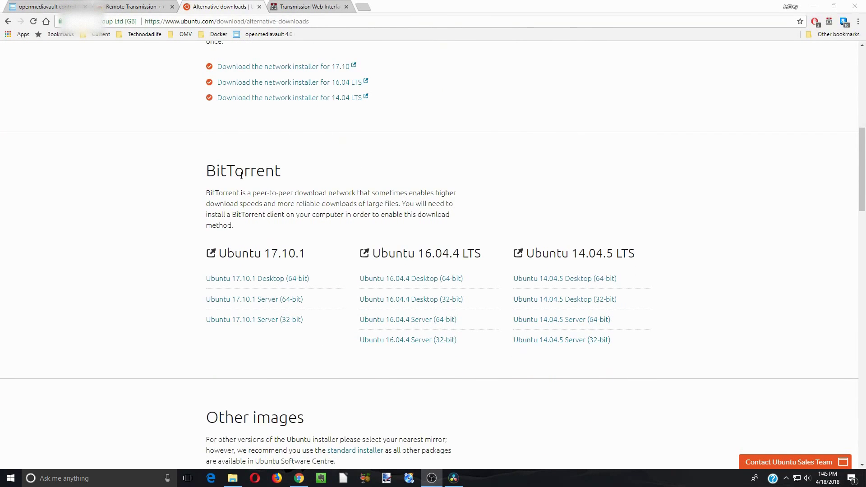
pyautogui.rightClick(245, 300)
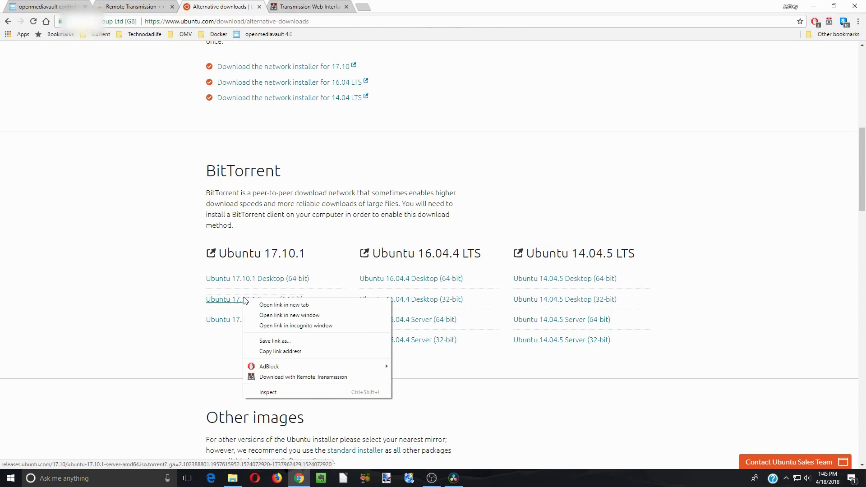
pyautogui.click(305, 377)
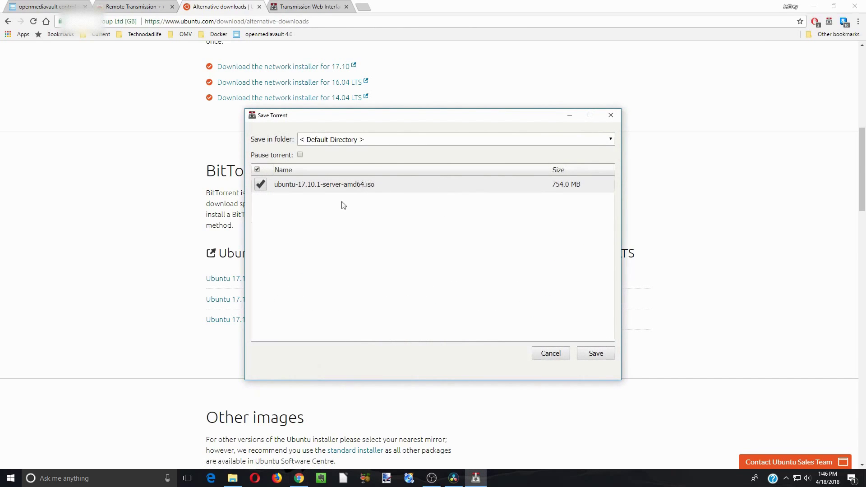
pyautogui.click(596, 354)
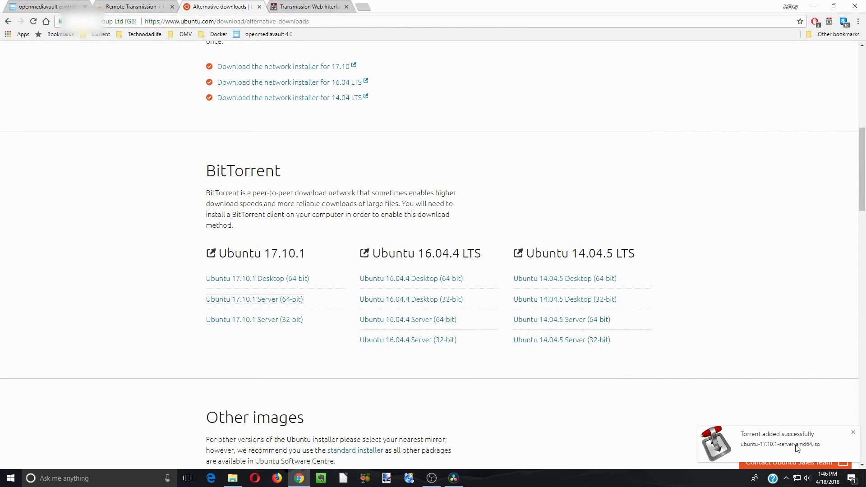
pyautogui.click(314, 10)
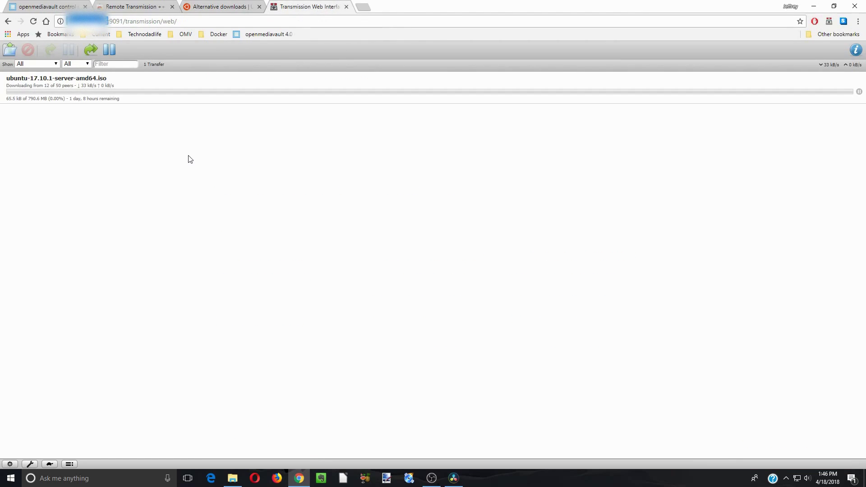